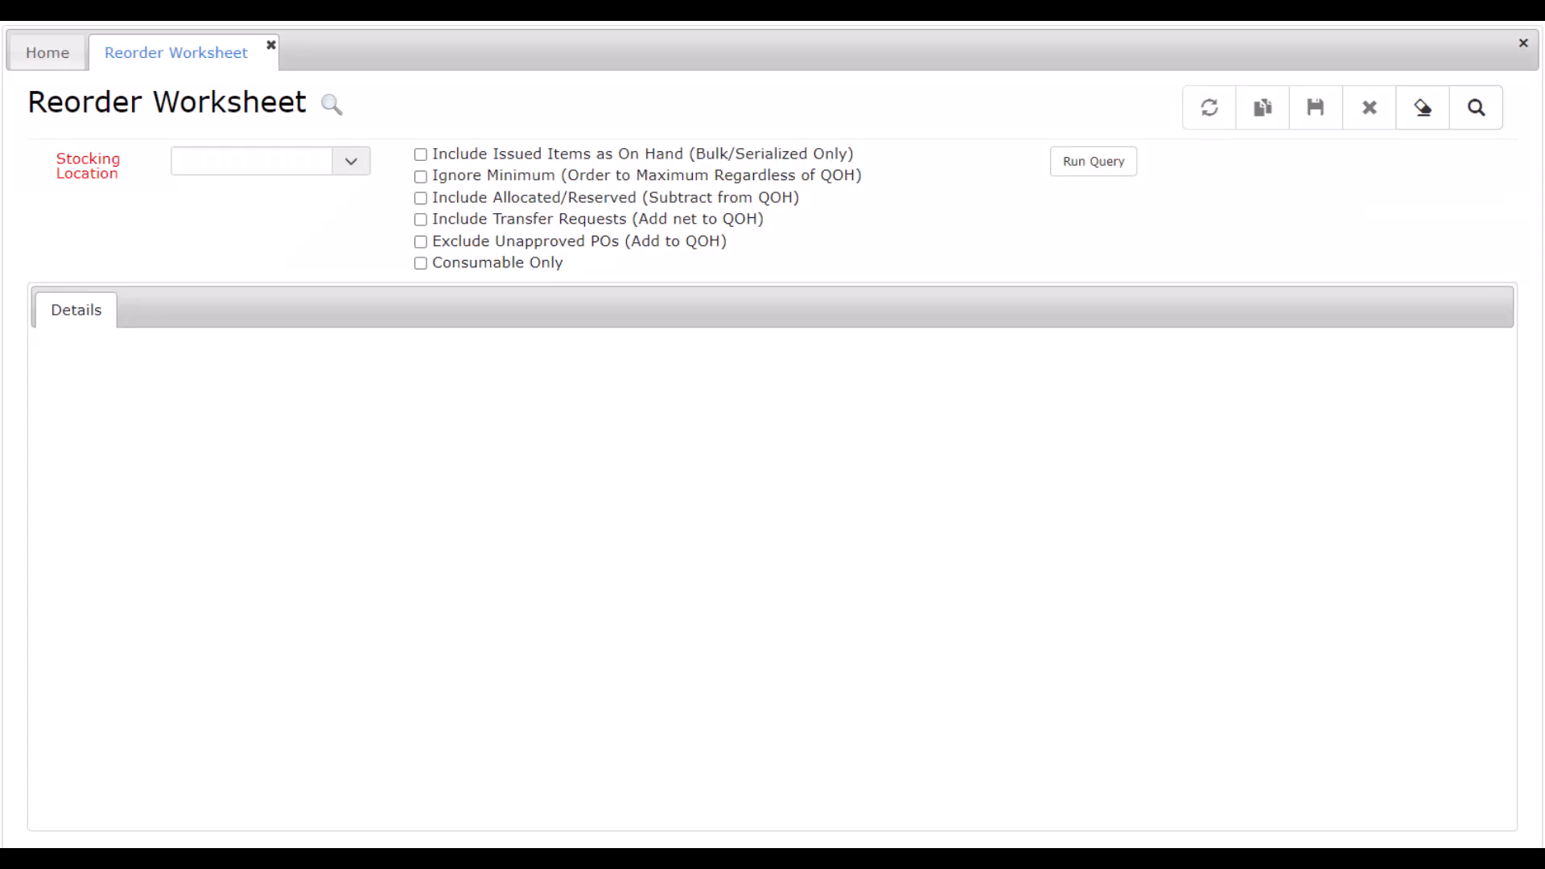
Run the reorder query for the Main stocking location and filter the results to descriptions containing "com".
{"action": "left_click", "coordinate": [349, 160]}
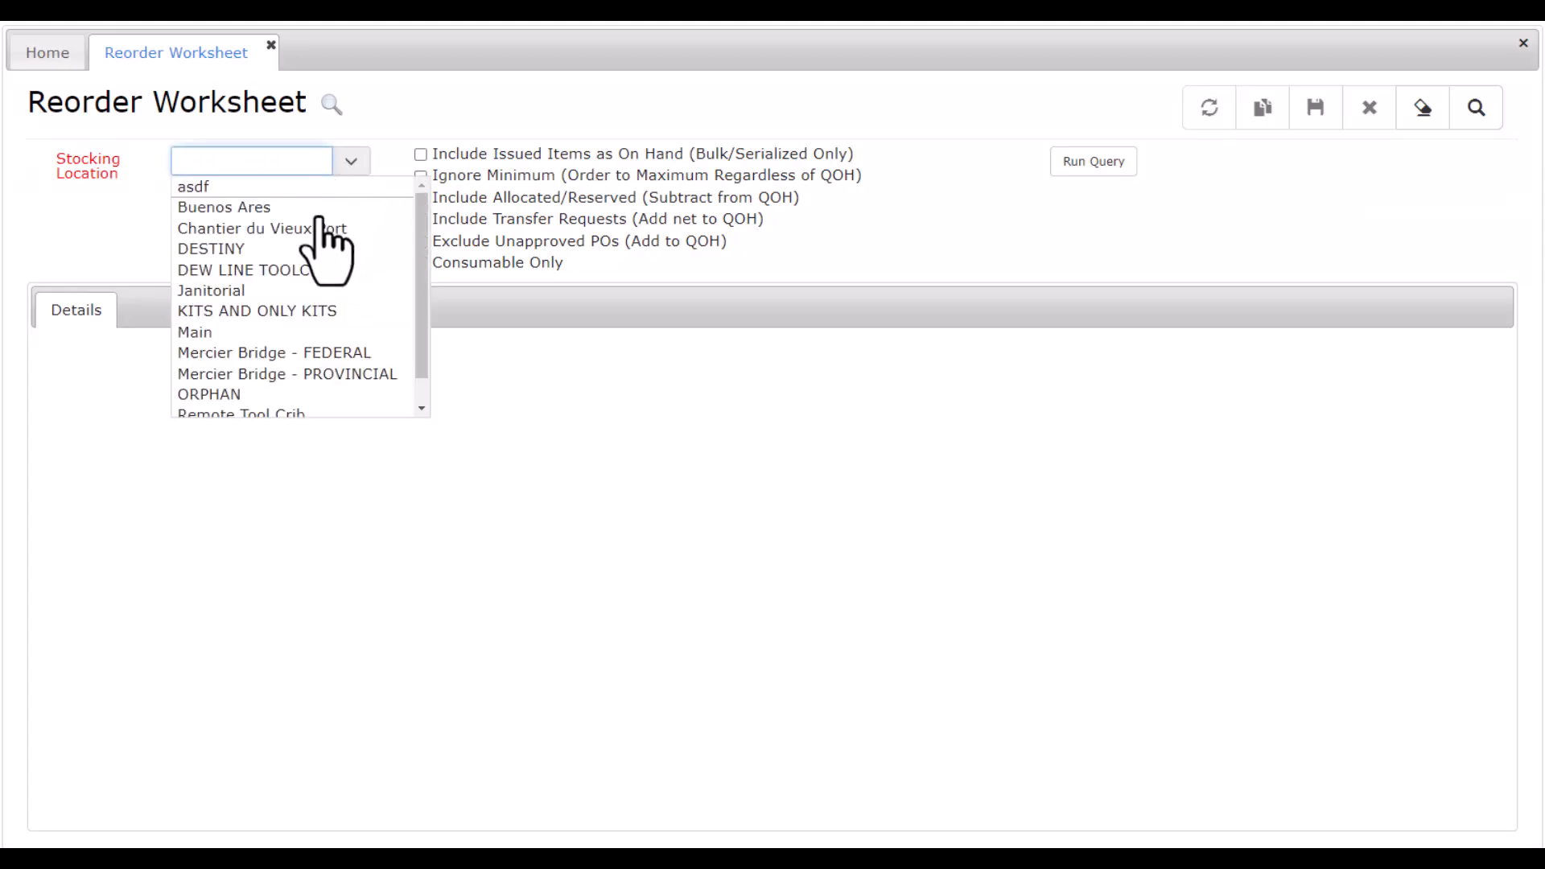
{"action": "left_click", "coordinate": [195, 331]}
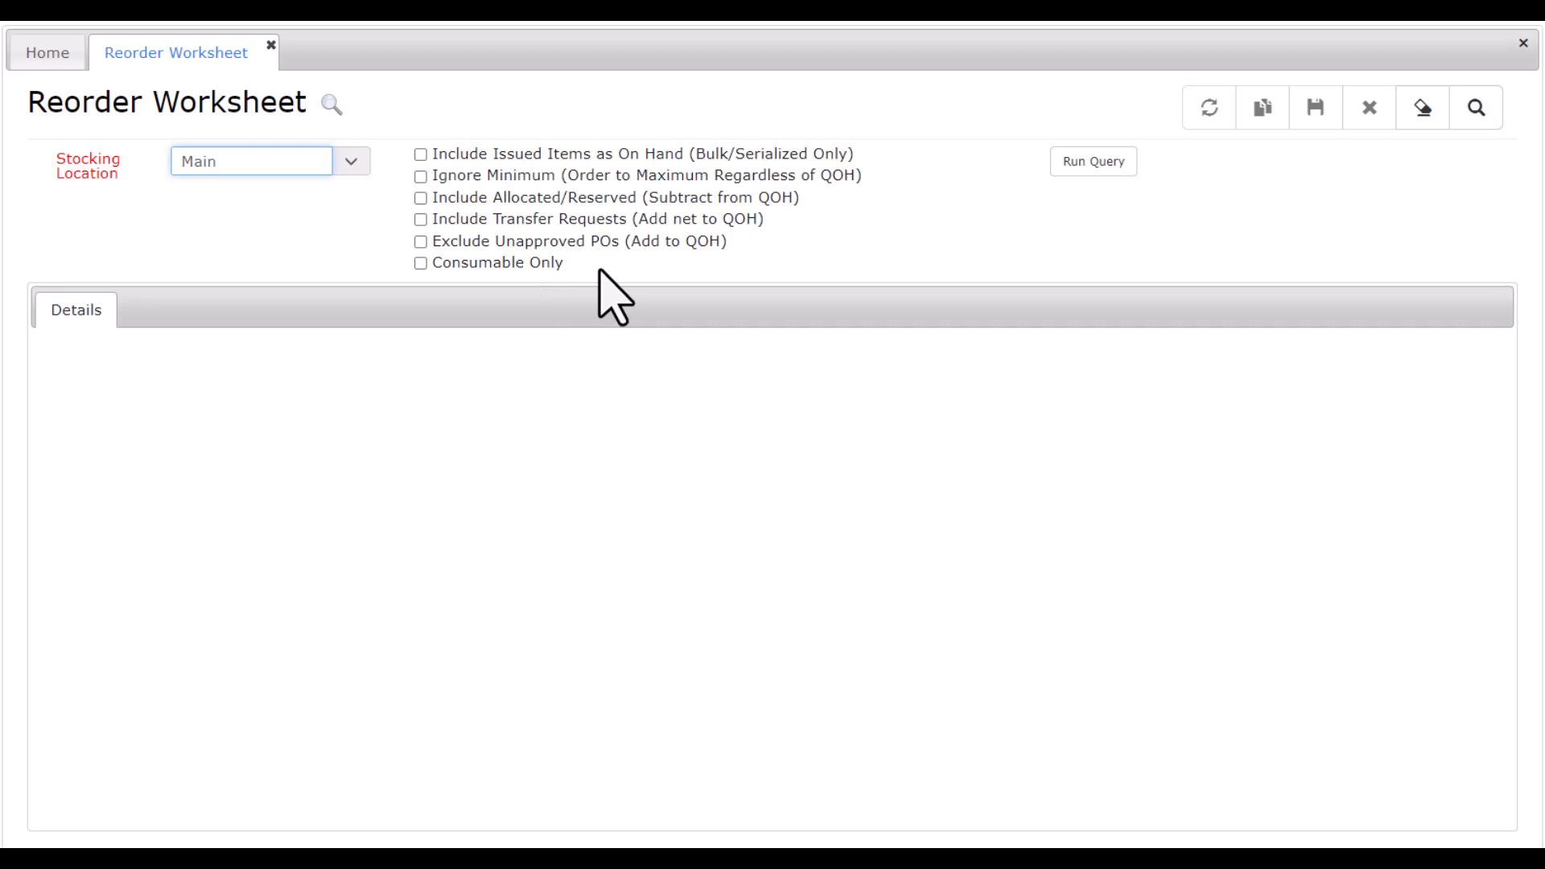
{"action": "left_click", "coordinate": [1079, 163]}
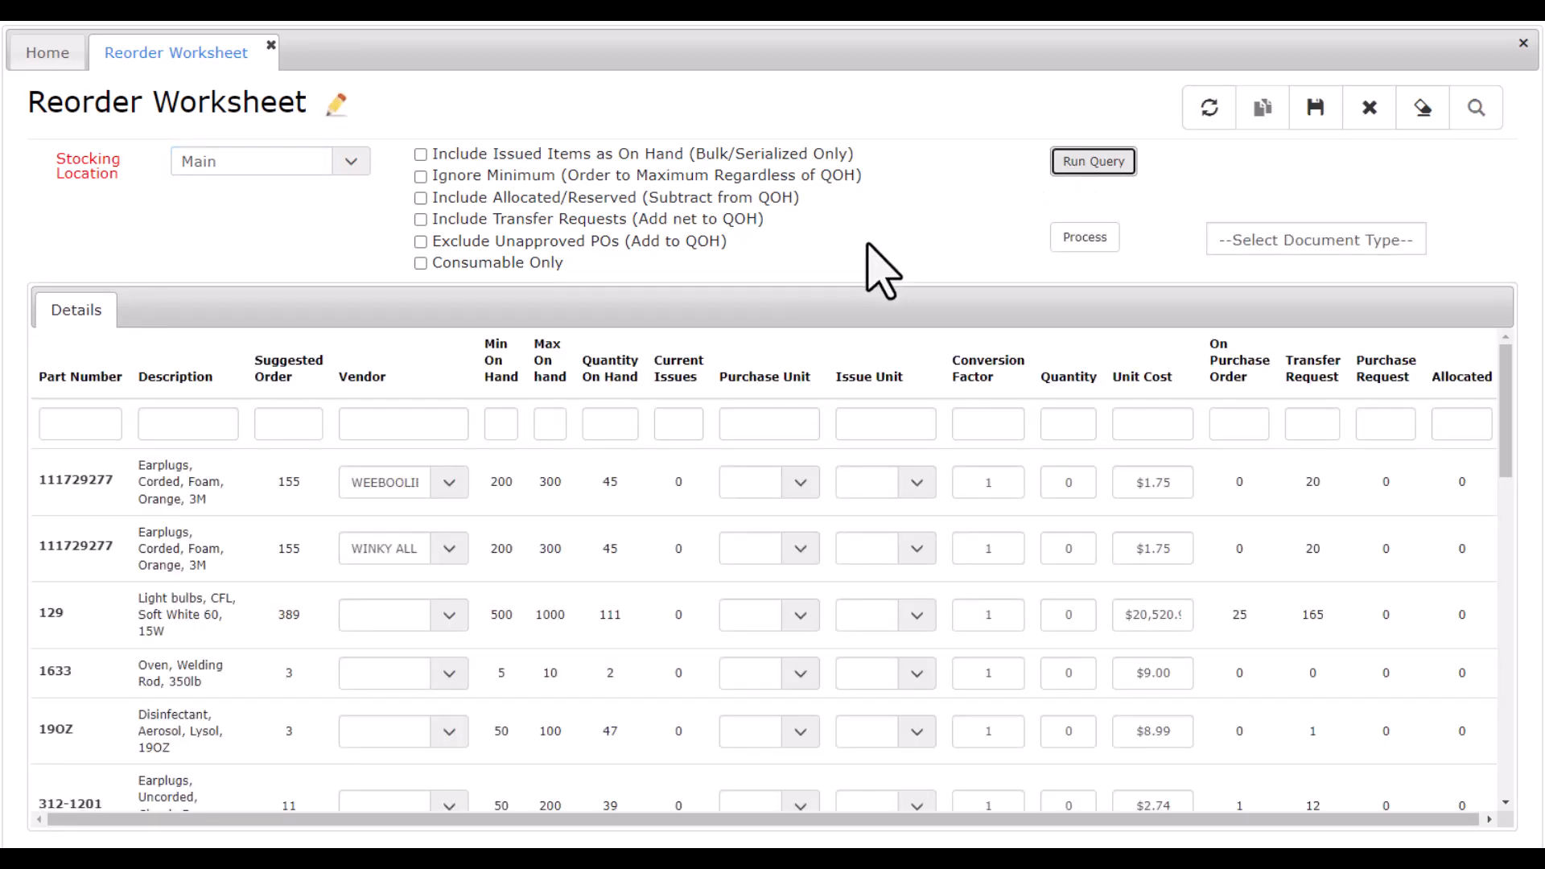
{"action": "left_click", "coordinate": [192, 426]}
{"action": "type", "text": "com"}
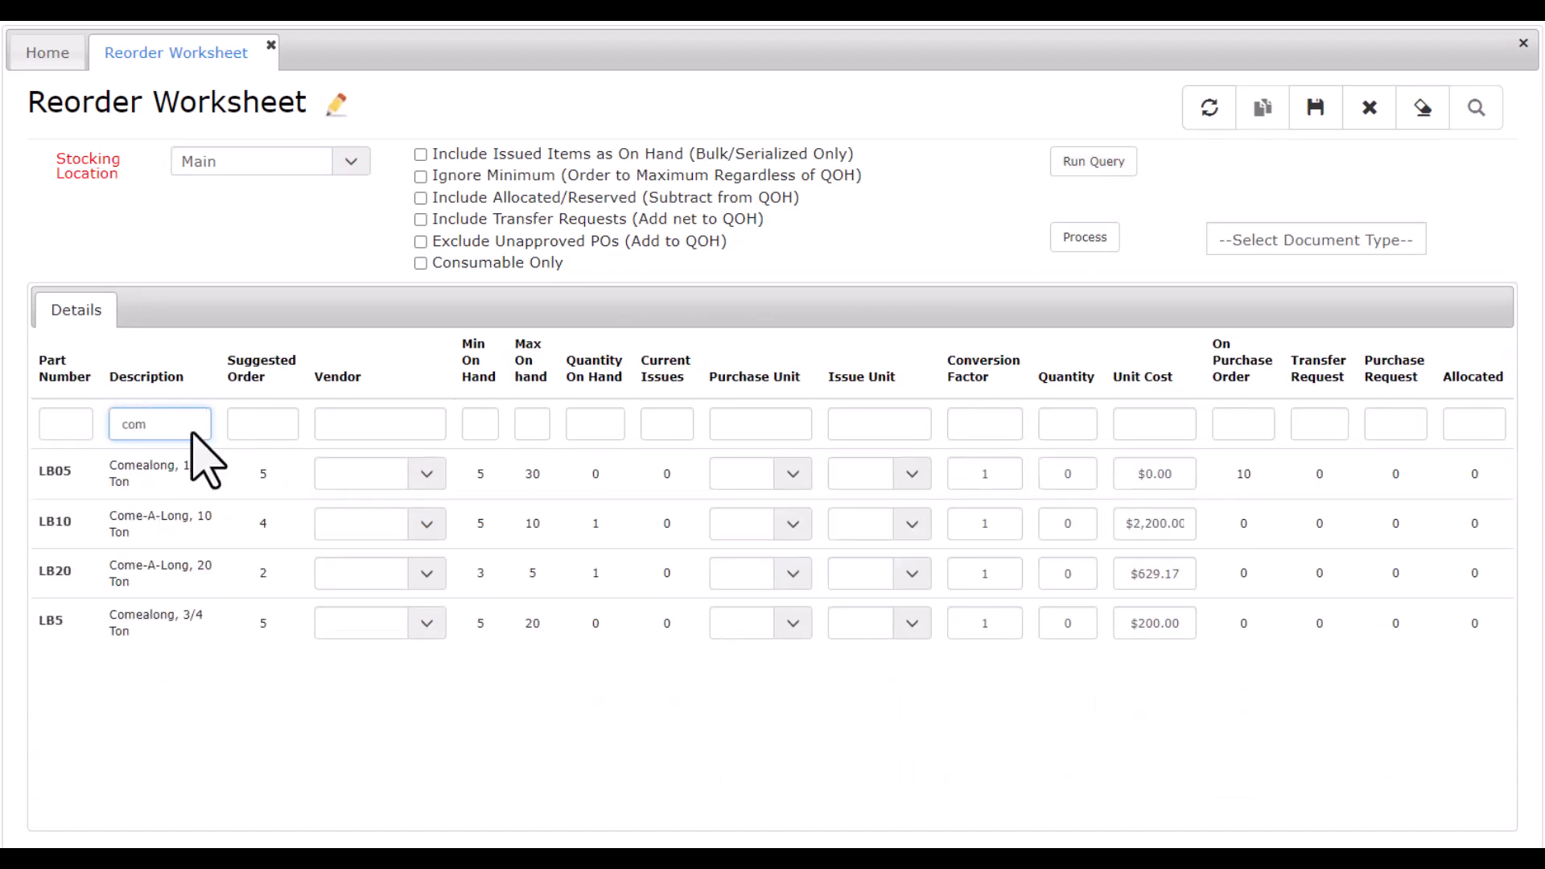
Set the purchase and issue units of the LB05 Comealong, 1/2 Ton to each and its order quantity to 5.
{"action": "left_click", "coordinate": [792, 475]}
{"action": "left_click", "coordinate": [741, 605]}
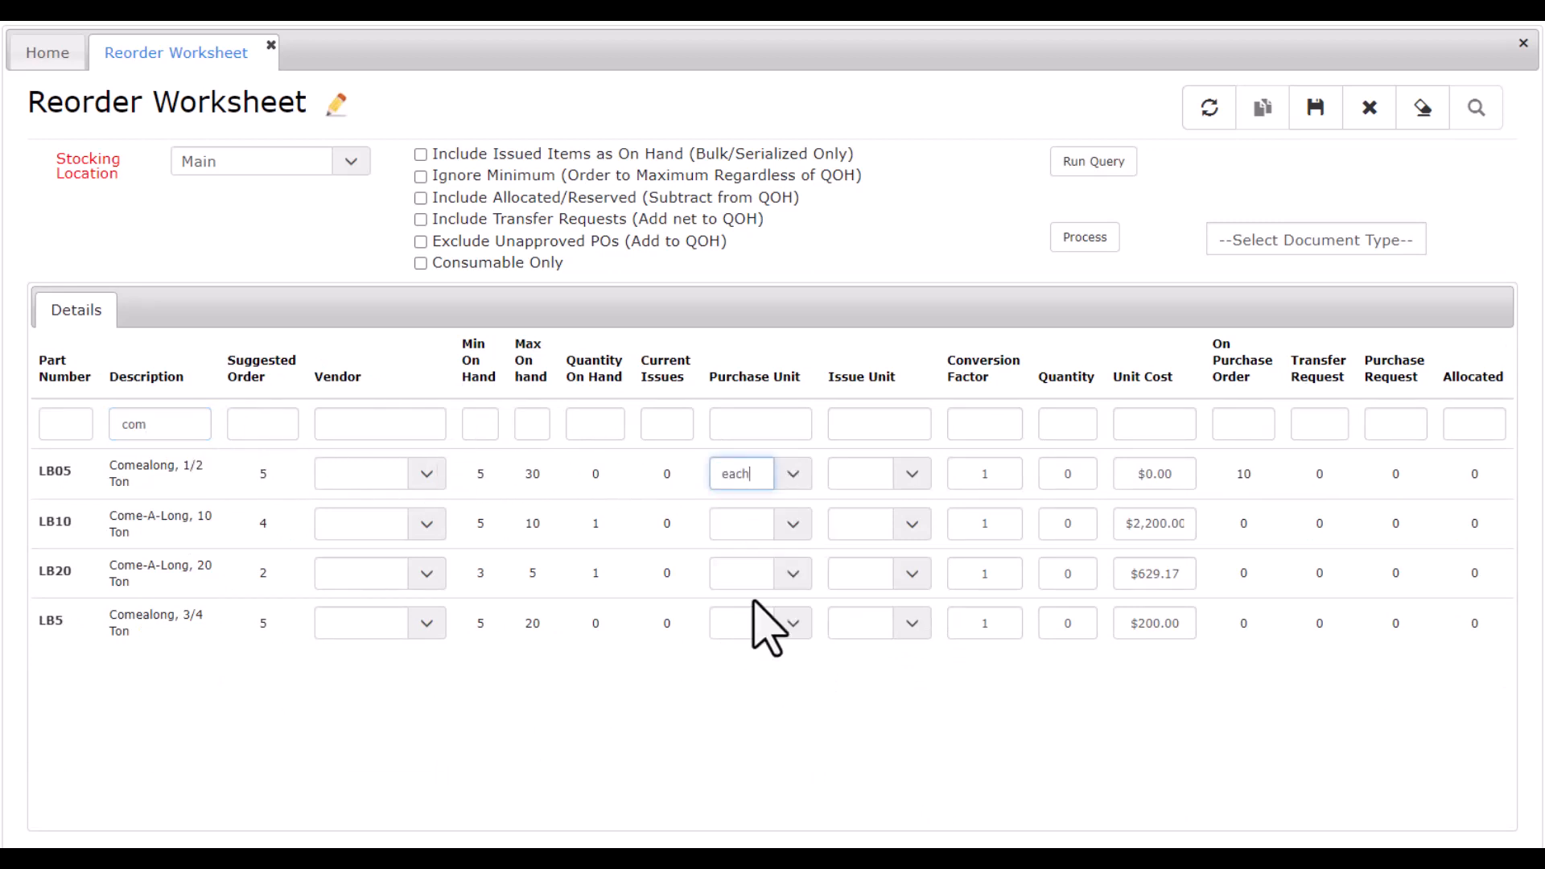
{"action": "left_click", "coordinate": [915, 479]}
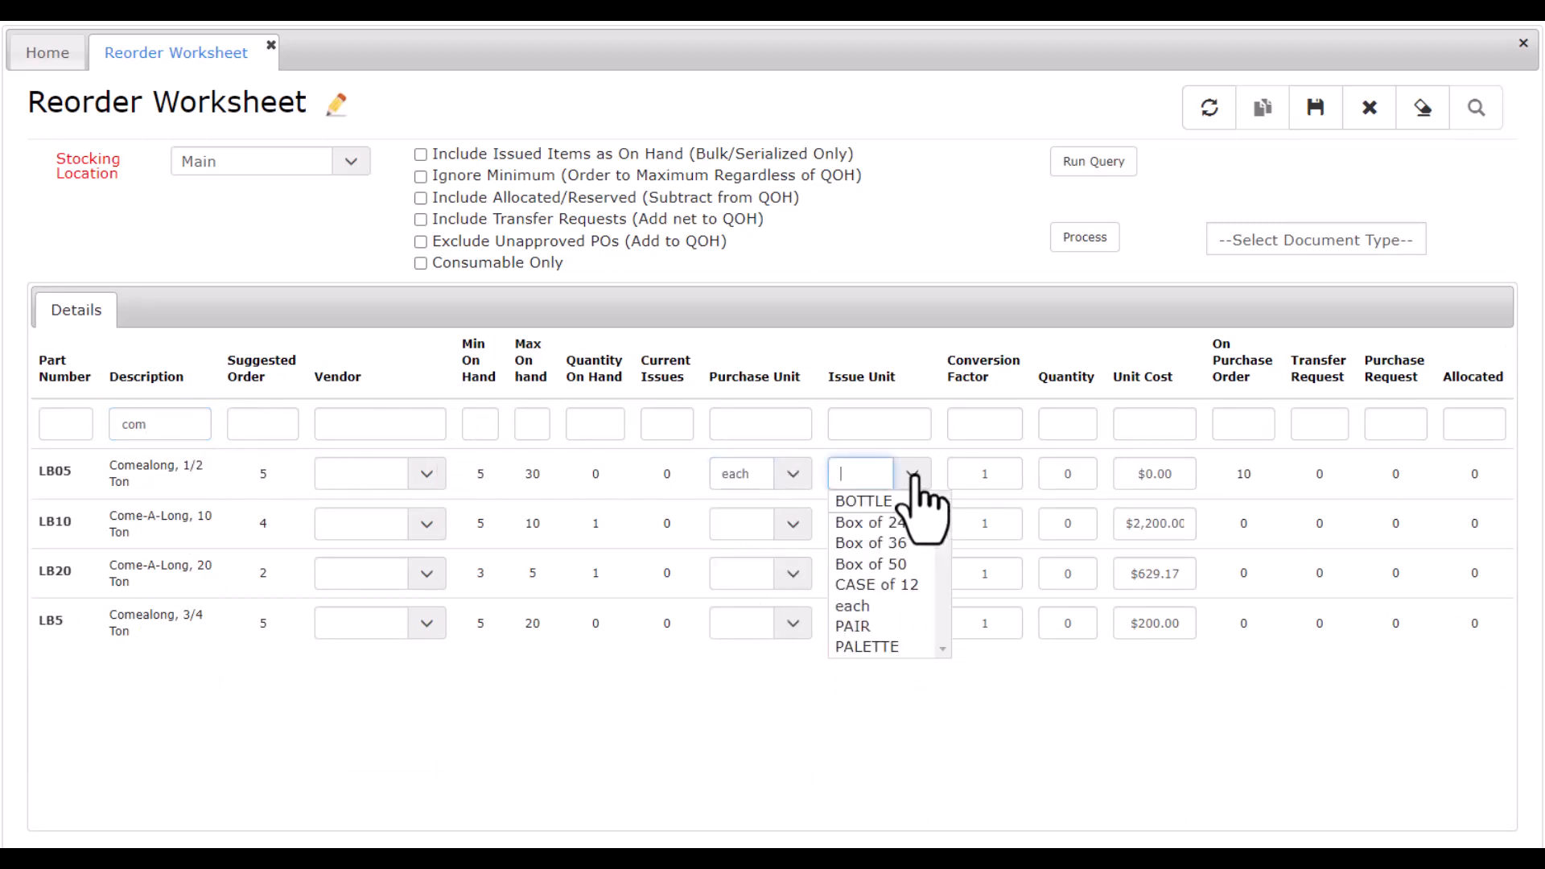
{"action": "left_click", "coordinate": [853, 606]}
{"action": "left_click", "coordinate": [1047, 475]}
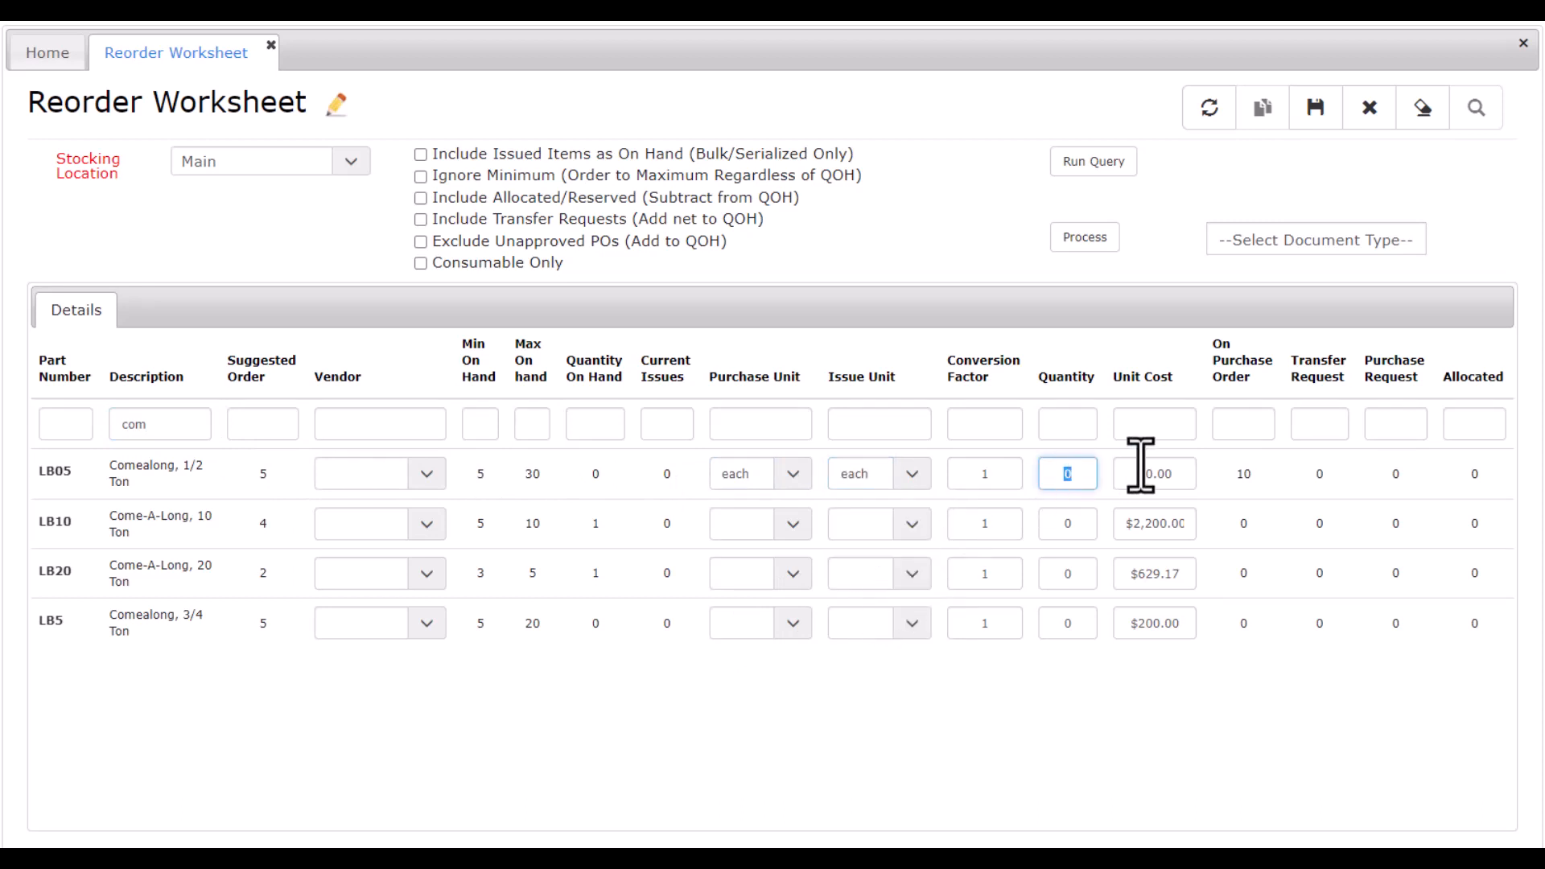
{"action": "type", "text": "5"}
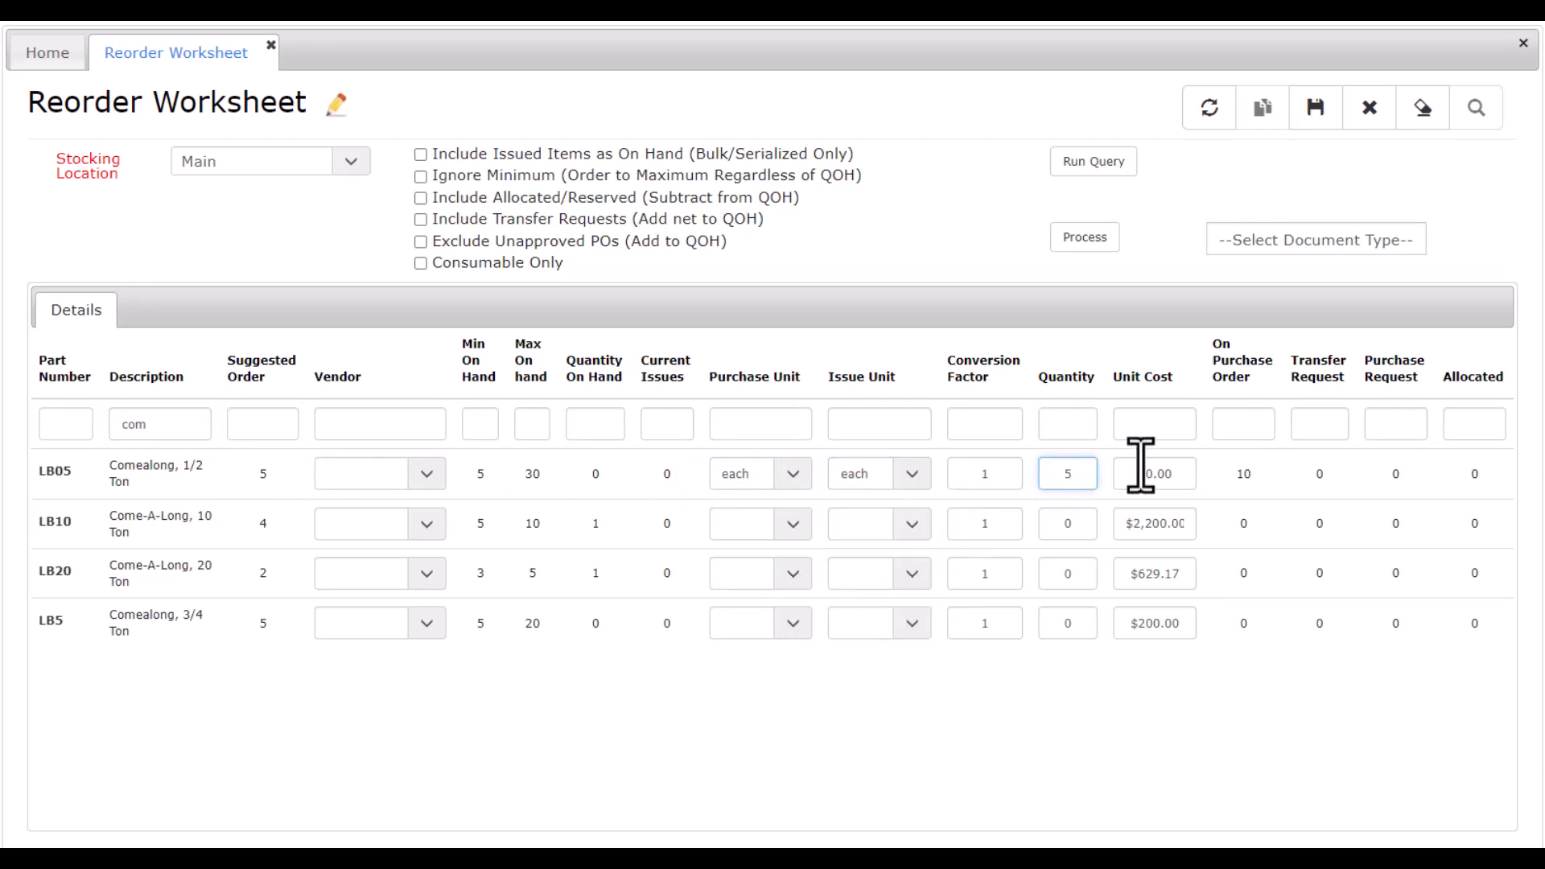
Set the purchase and issue units of the LB10 Come-A-Long, 10 Ton to each and its order quantity to 4.
{"action": "left_click", "coordinate": [781, 525]}
{"action": "left_click", "coordinate": [735, 656]}
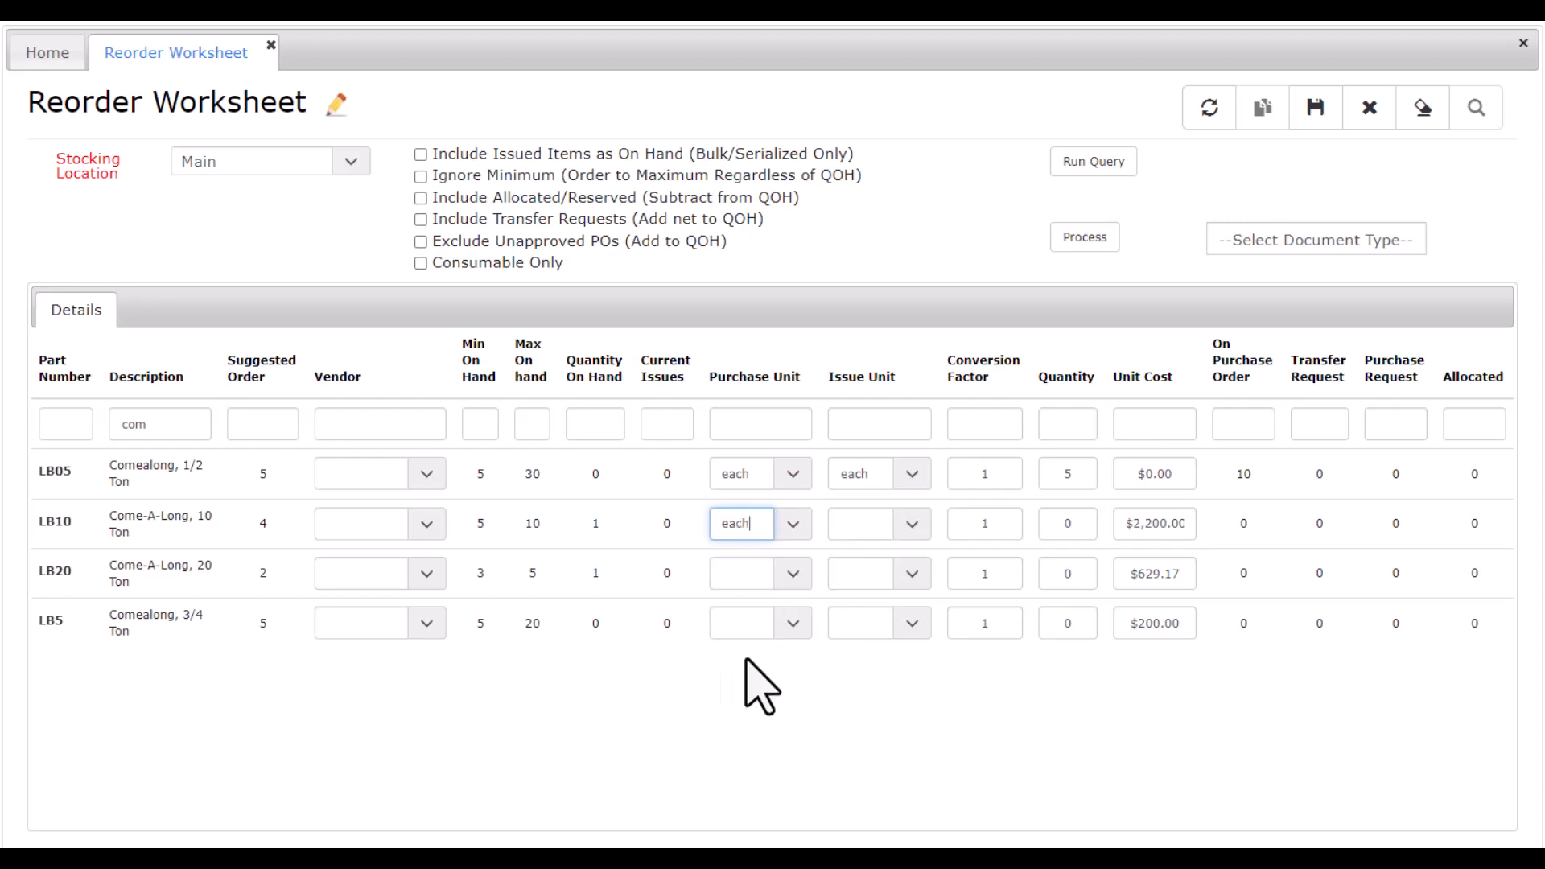
{"action": "left_click", "coordinate": [915, 528]}
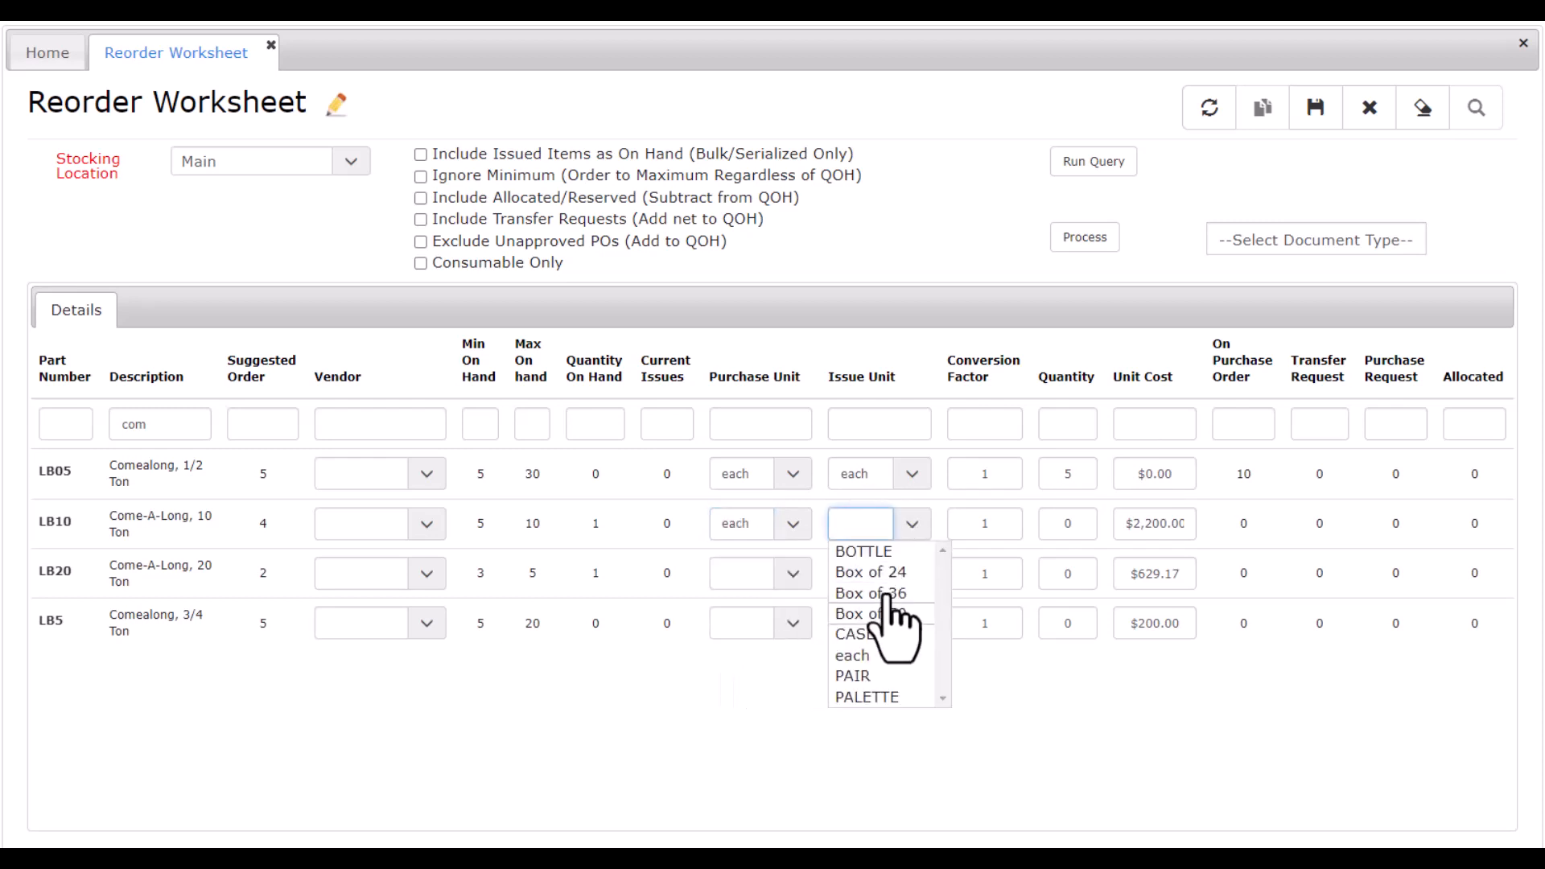
{"action": "left_click", "coordinate": [859, 658]}
{"action": "left_click", "coordinate": [1051, 523]}
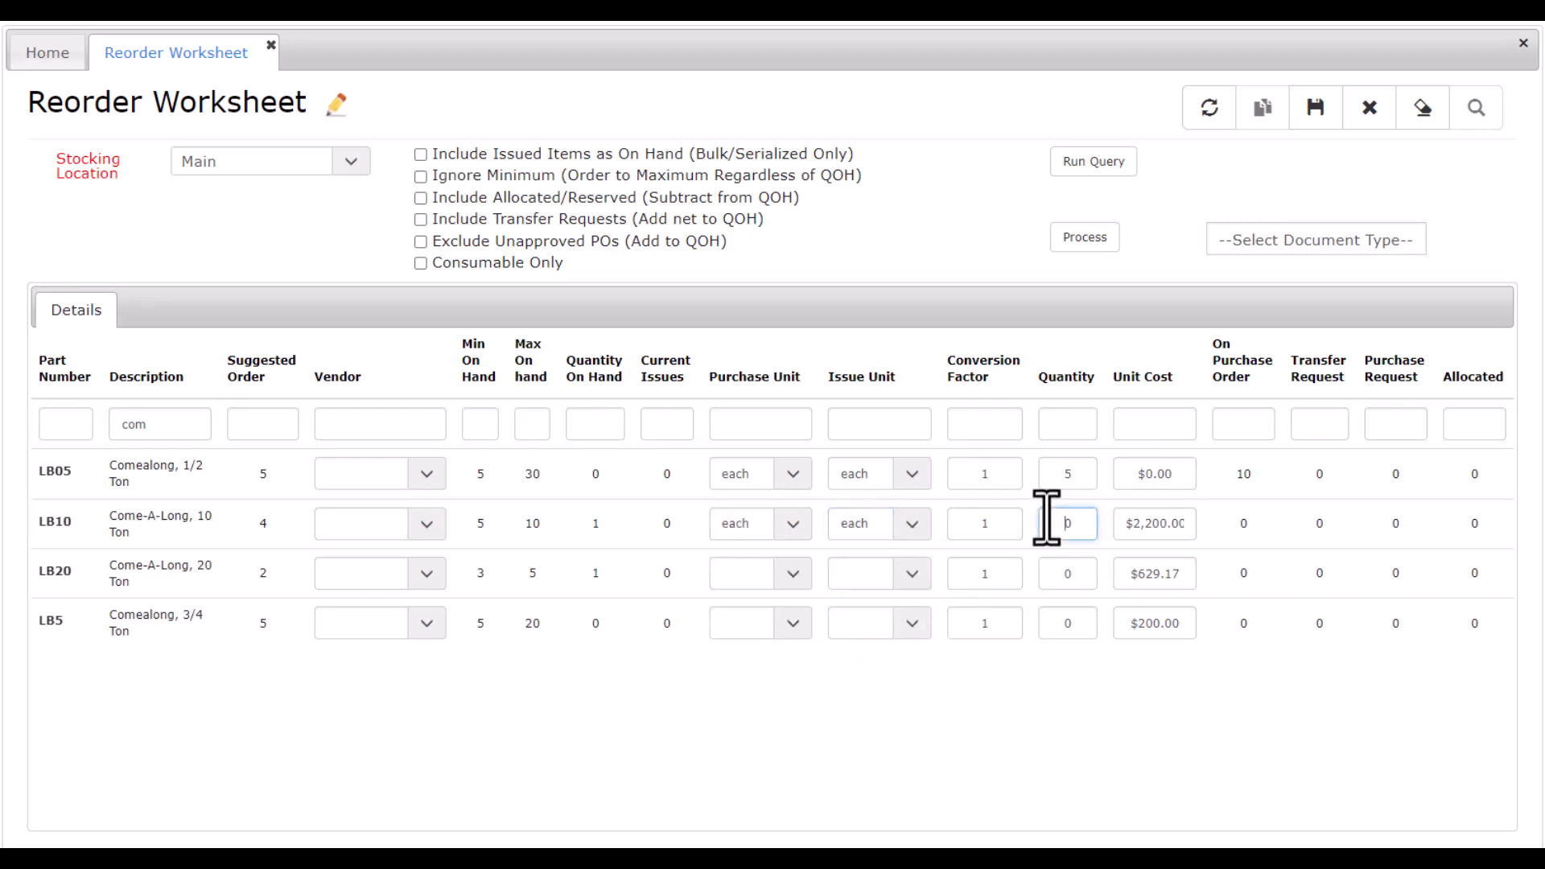
{"action": "type", "text": "4"}
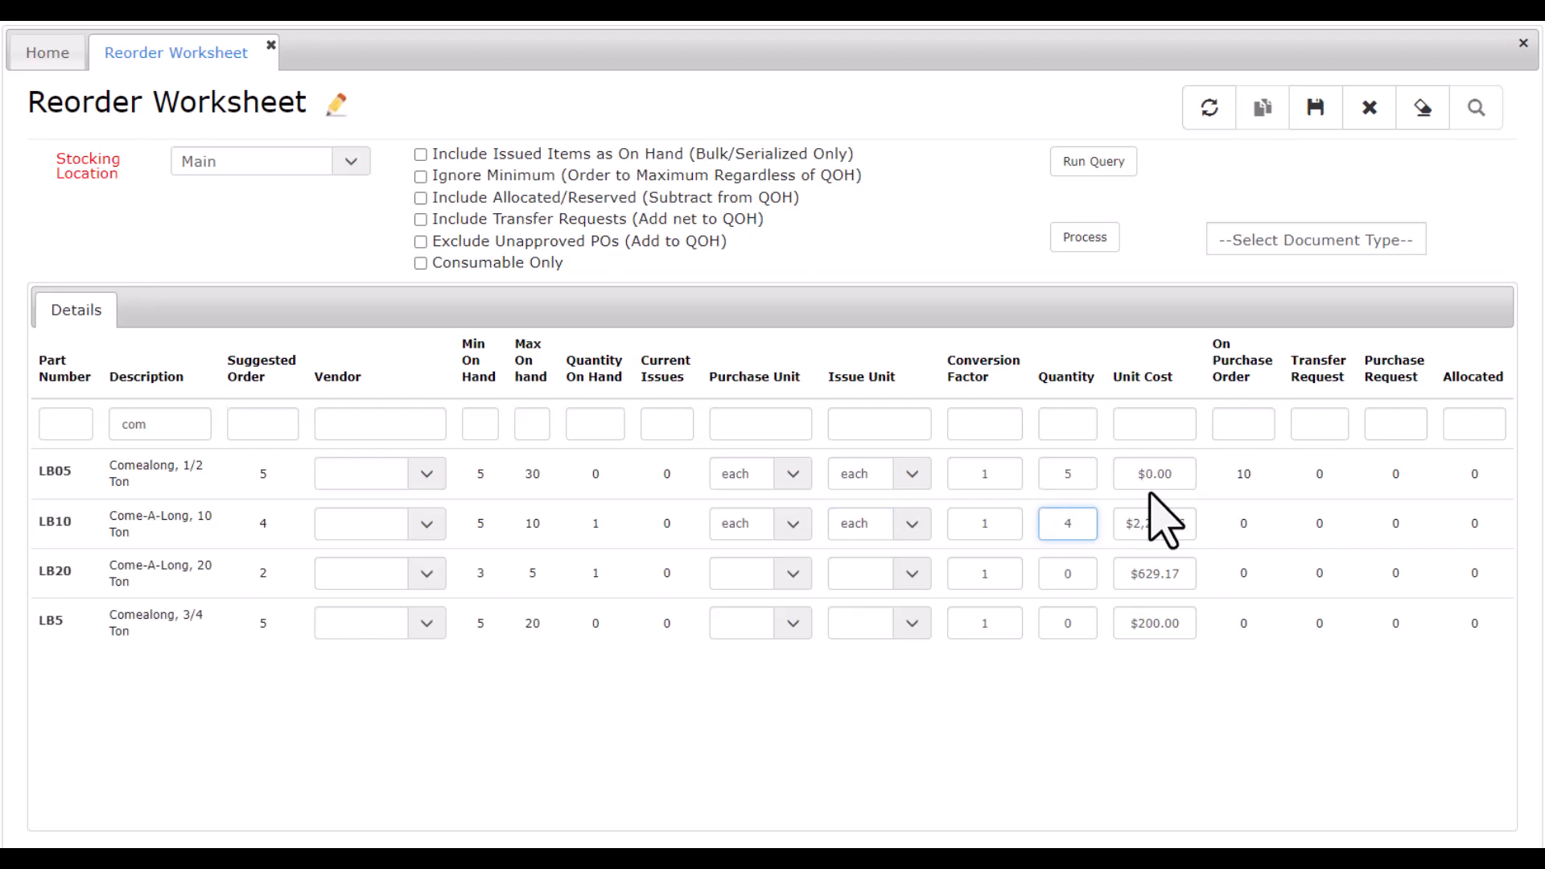
Set the purchase and issue units of the LB20 Come-A-Long, 20 Ton to each and its order quantity to 2.
{"action": "left_click", "coordinate": [792, 575]}
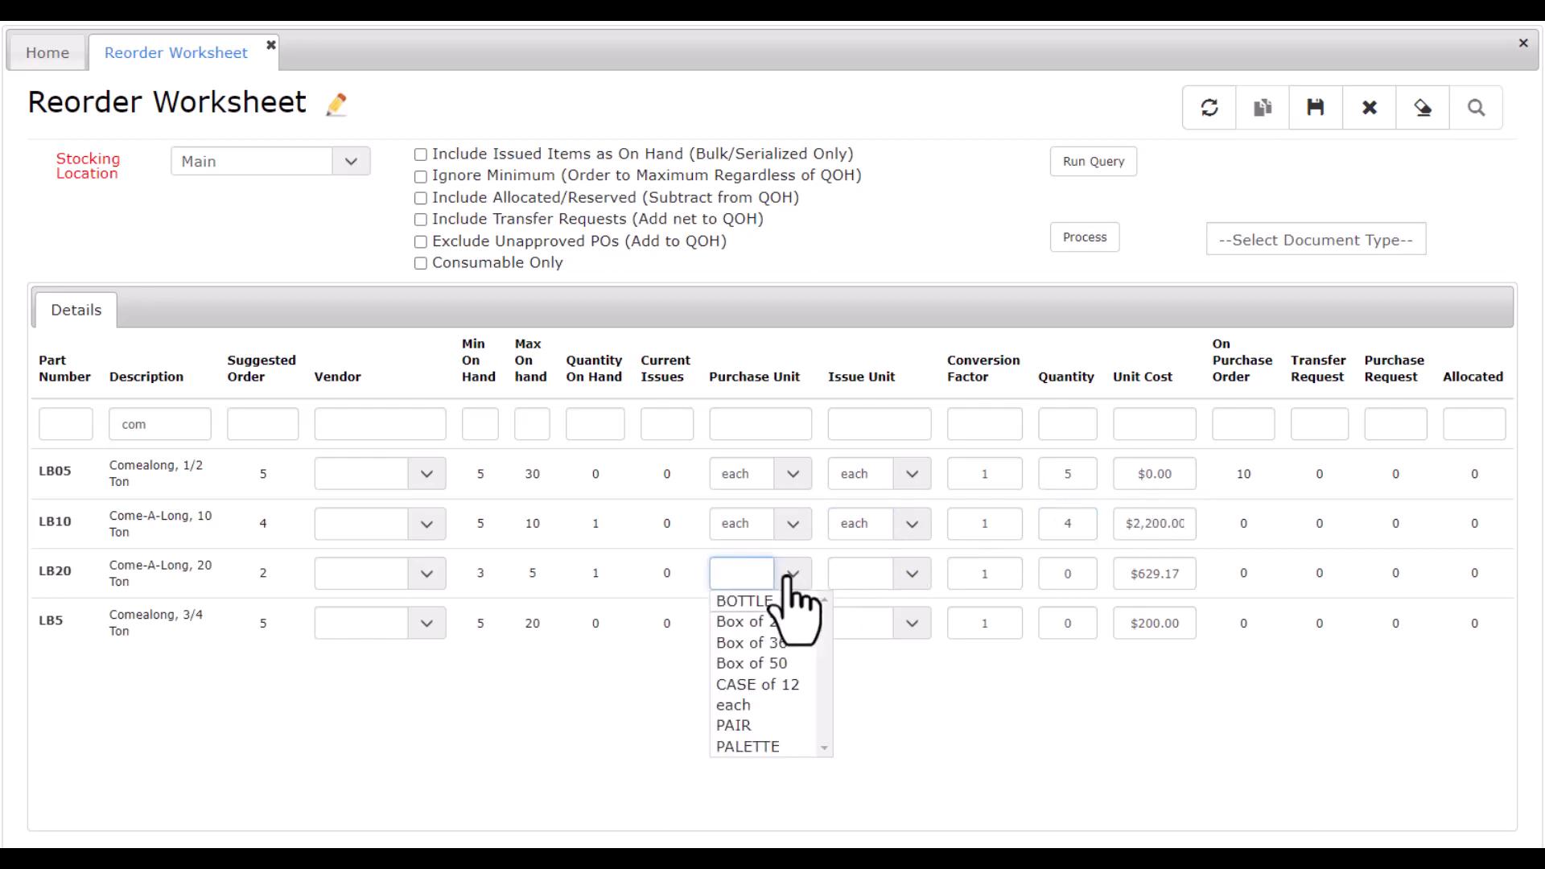
{"action": "left_click", "coordinate": [733, 705]}
{"action": "left_click", "coordinate": [911, 578]}
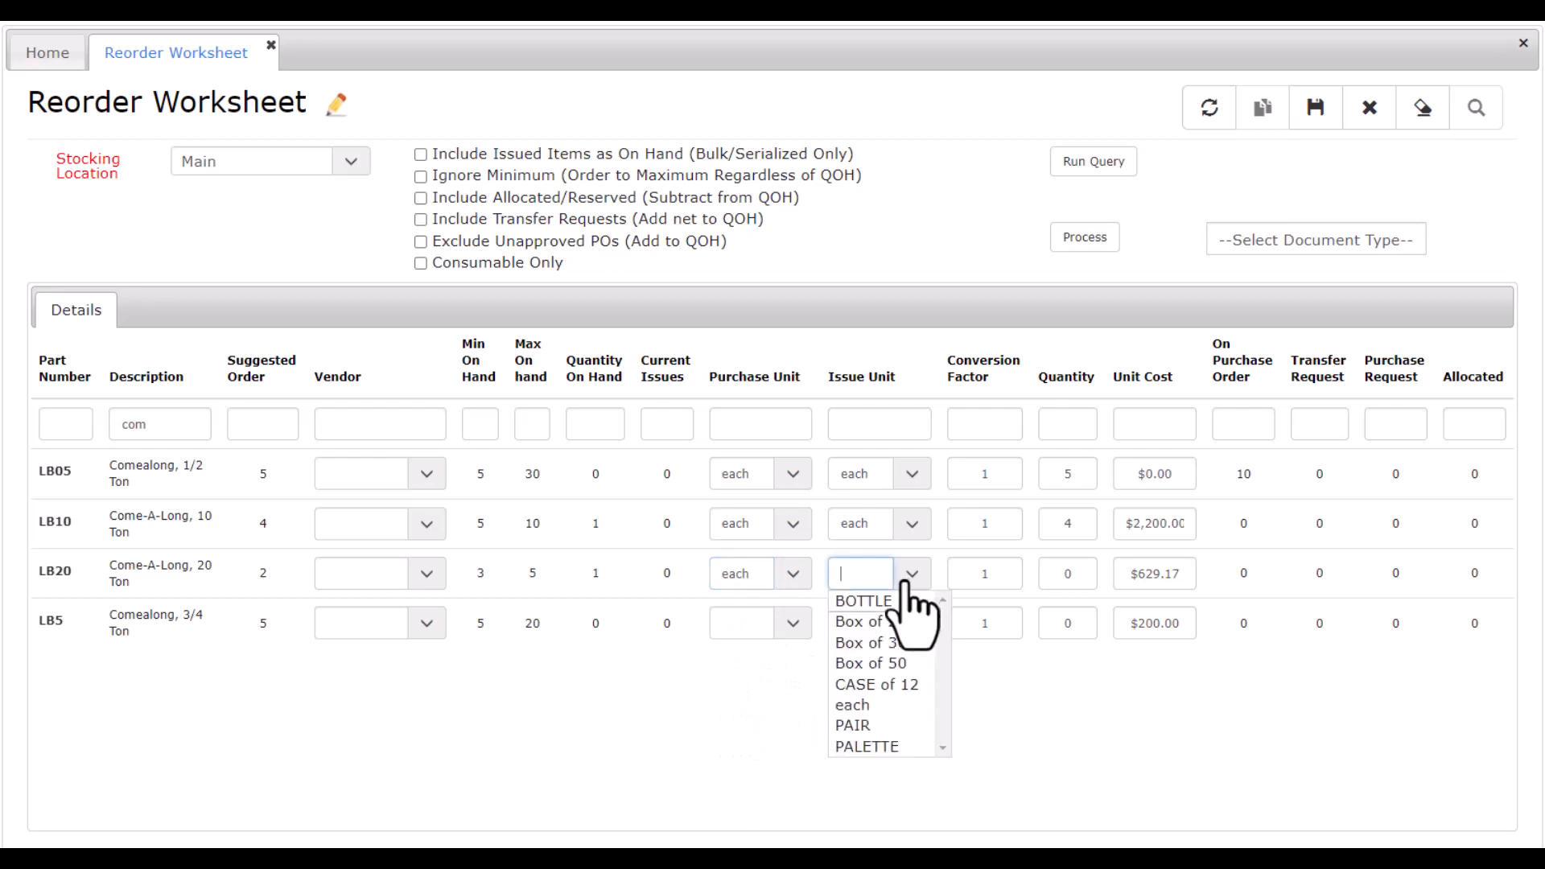
{"action": "left_click", "coordinate": [847, 705]}
{"action": "left_click", "coordinate": [1055, 573]}
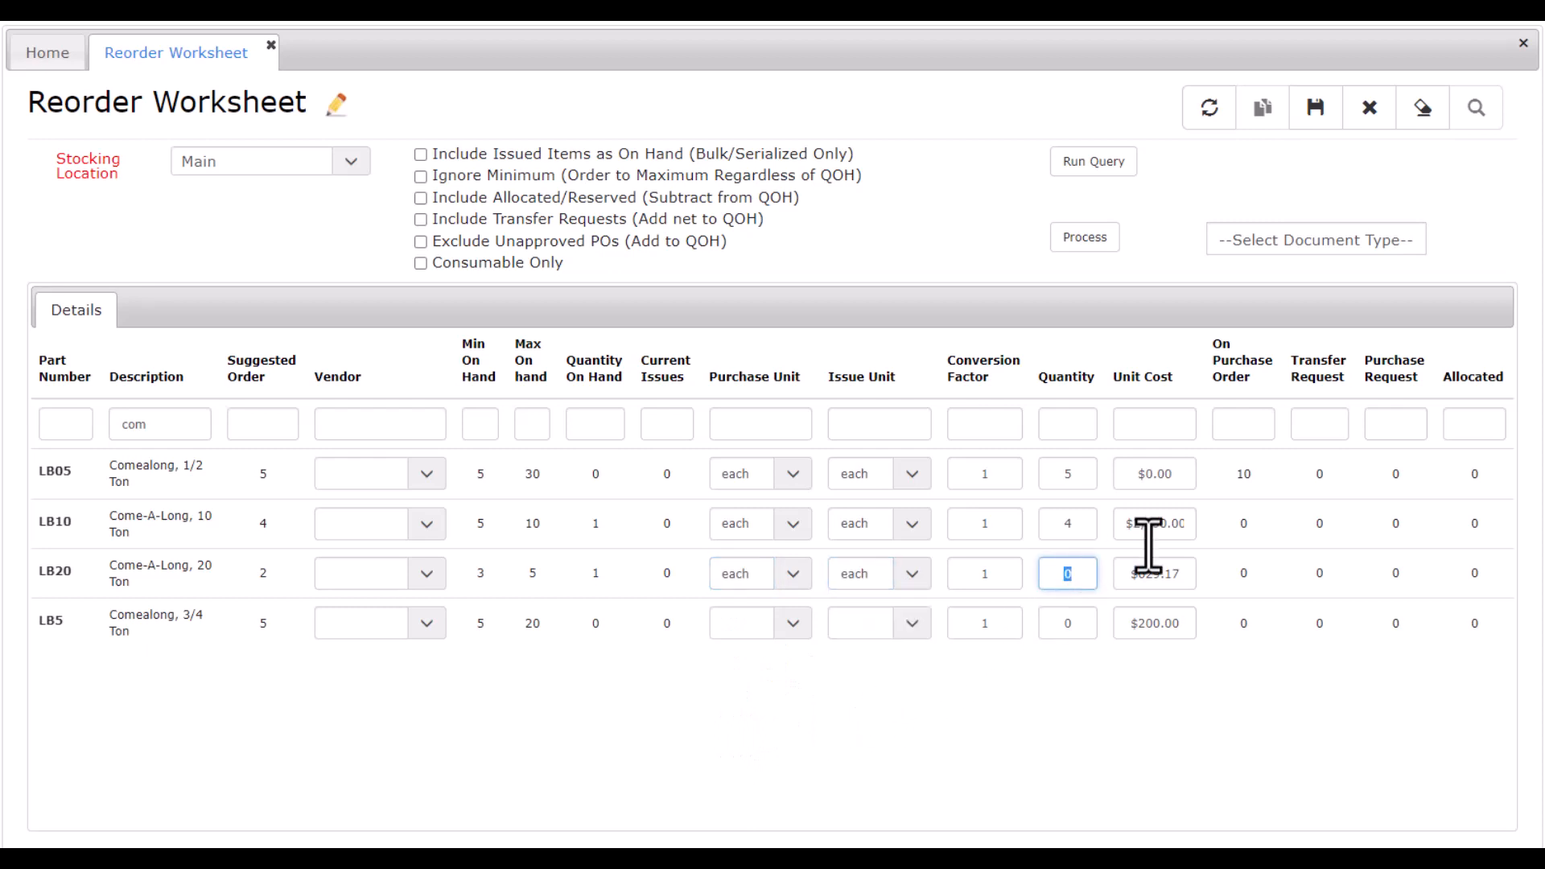
{"action": "type", "text": "2"}
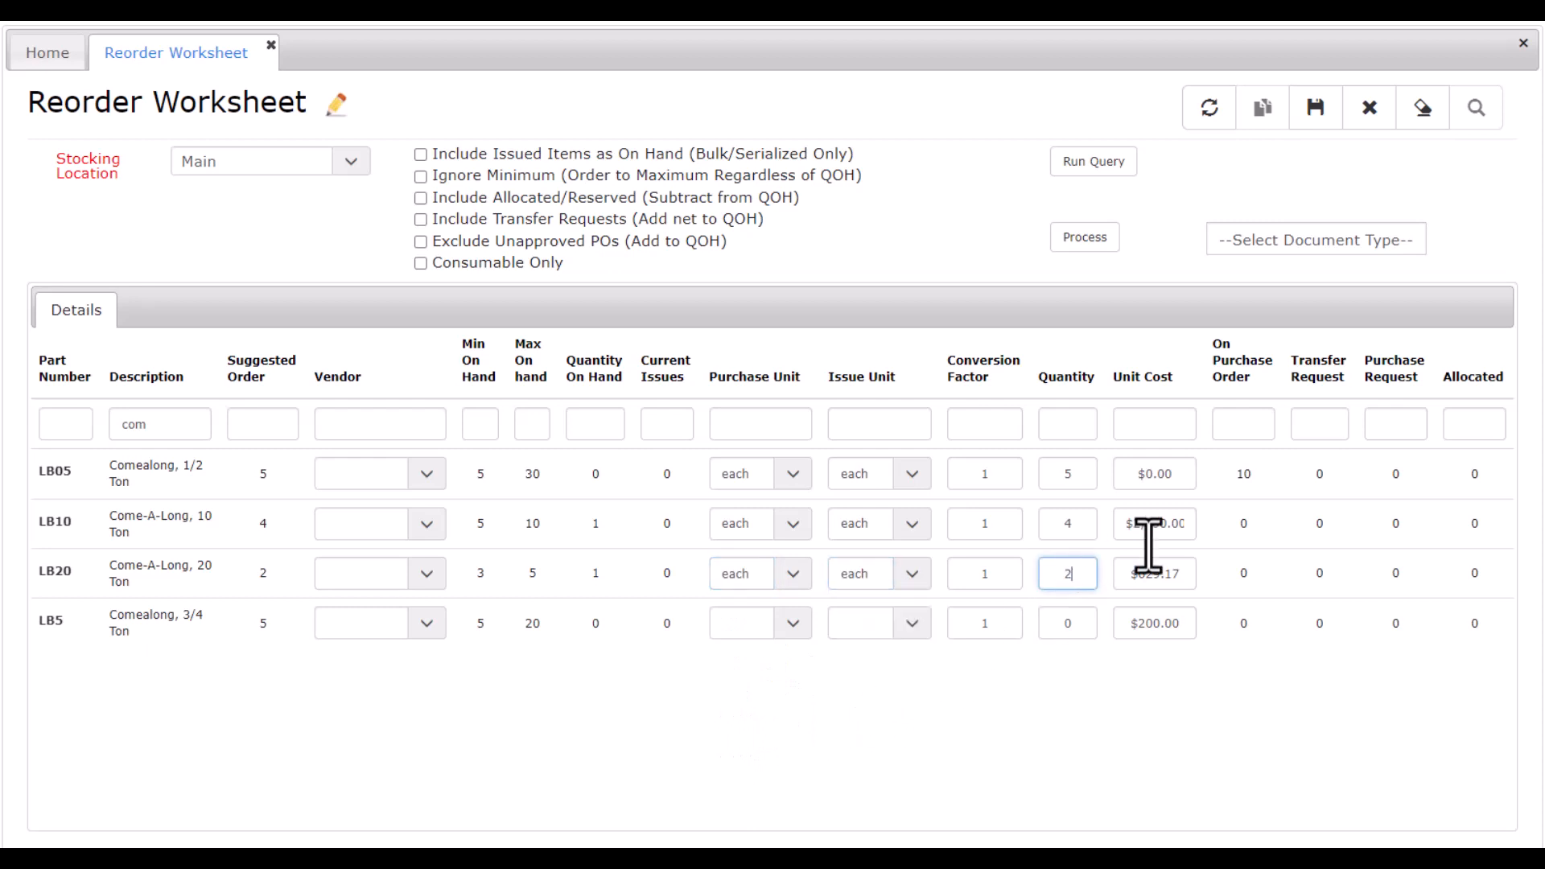
Set the purchase and issue units of the LB5 Comealong, 3/4 Ton to each and its order quantity to 5.
{"action": "left_click", "coordinate": [792, 624]}
{"action": "left_click", "coordinate": [733, 754]}
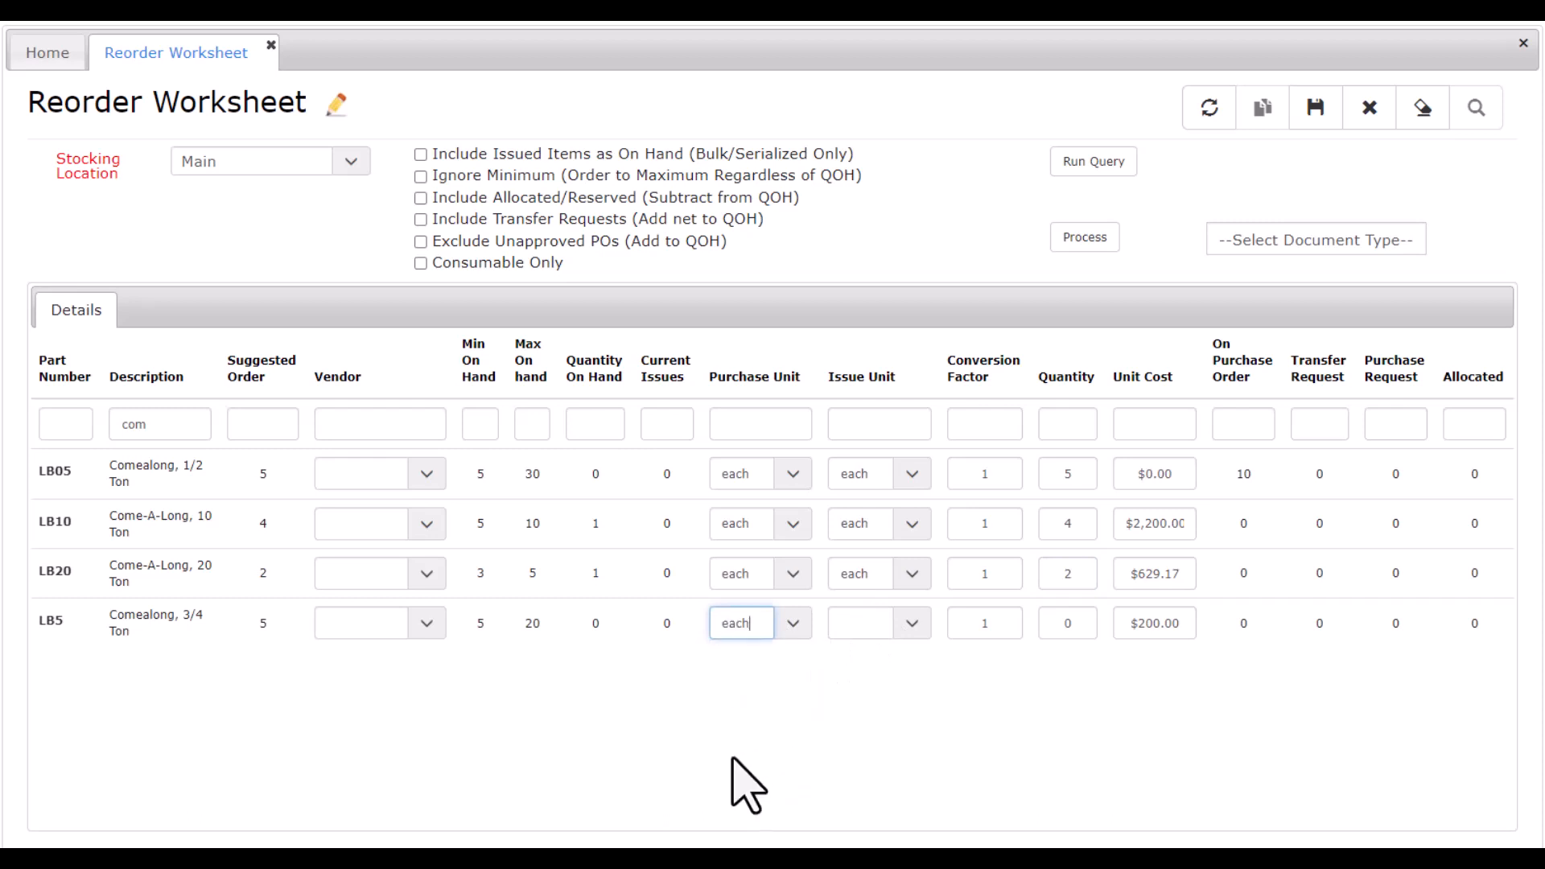
{"action": "left_click", "coordinate": [912, 624]}
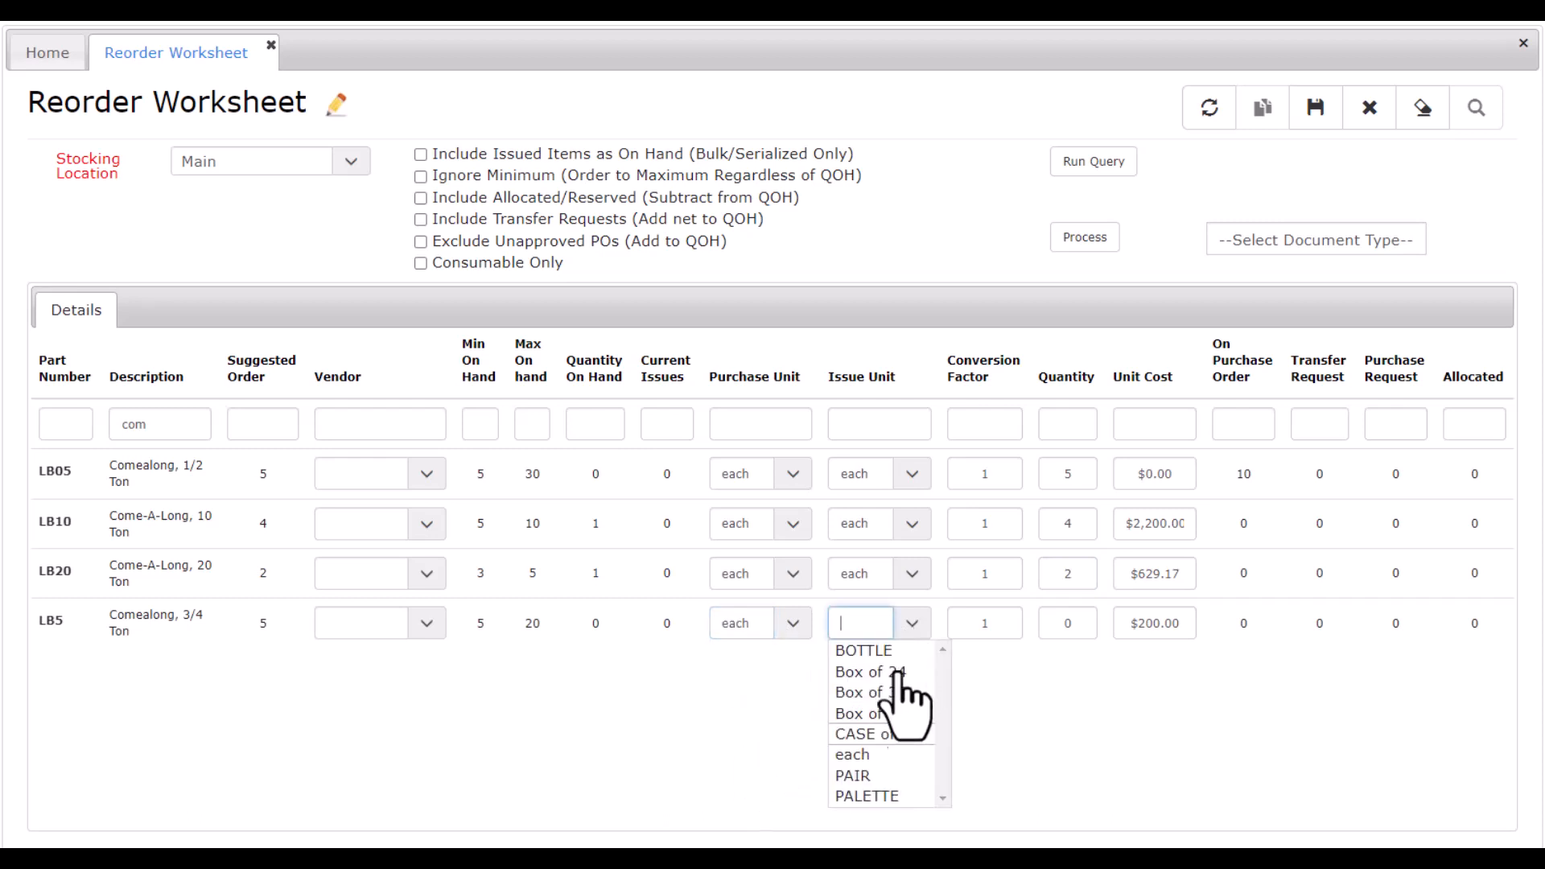
{"action": "left_click", "coordinate": [855, 759]}
{"action": "left_click", "coordinate": [1061, 625]}
{"action": "type", "text": "5"}
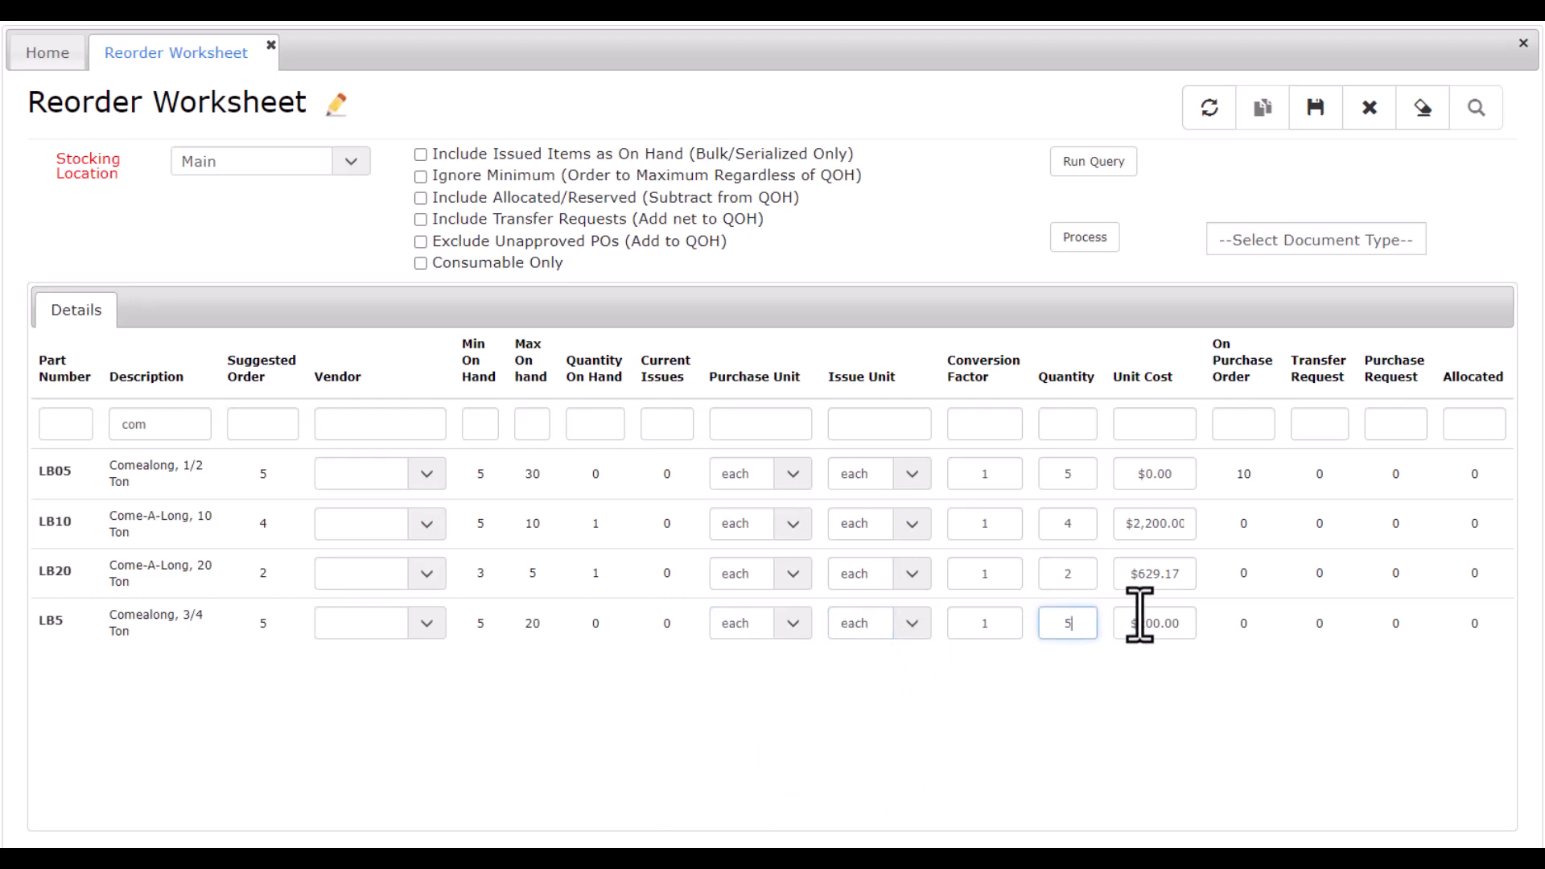
Process the worksheet as a Purchase Order, using R & B COMPANY as the vendor for all details.
{"action": "left_click", "coordinate": [1290, 241]}
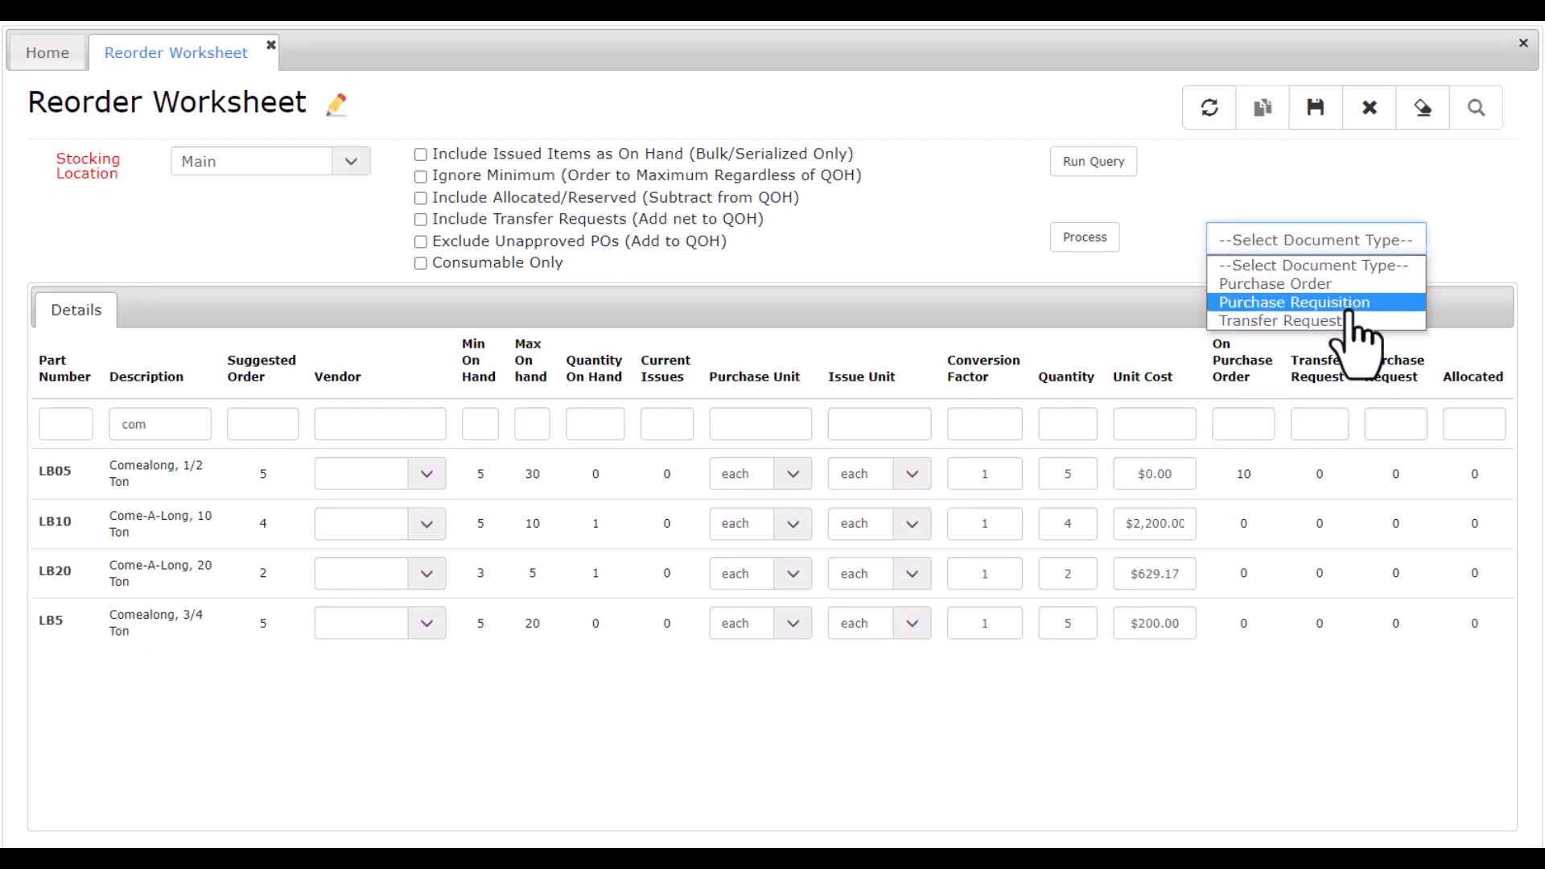
{"action": "left_click", "coordinate": [1337, 283]}
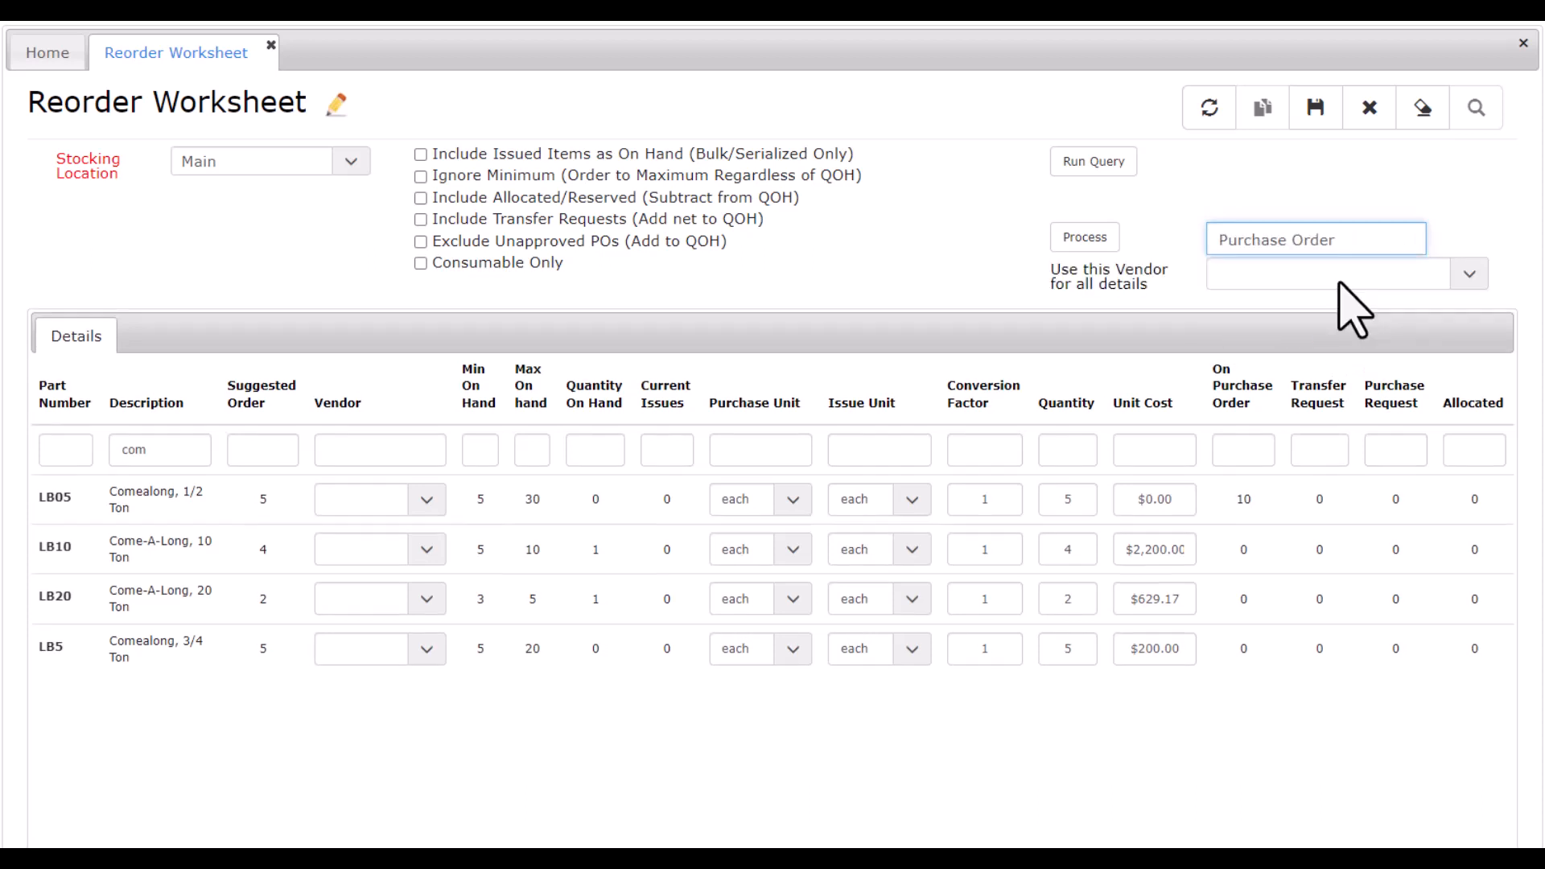
{"action": "left_click", "coordinate": [1463, 274]}
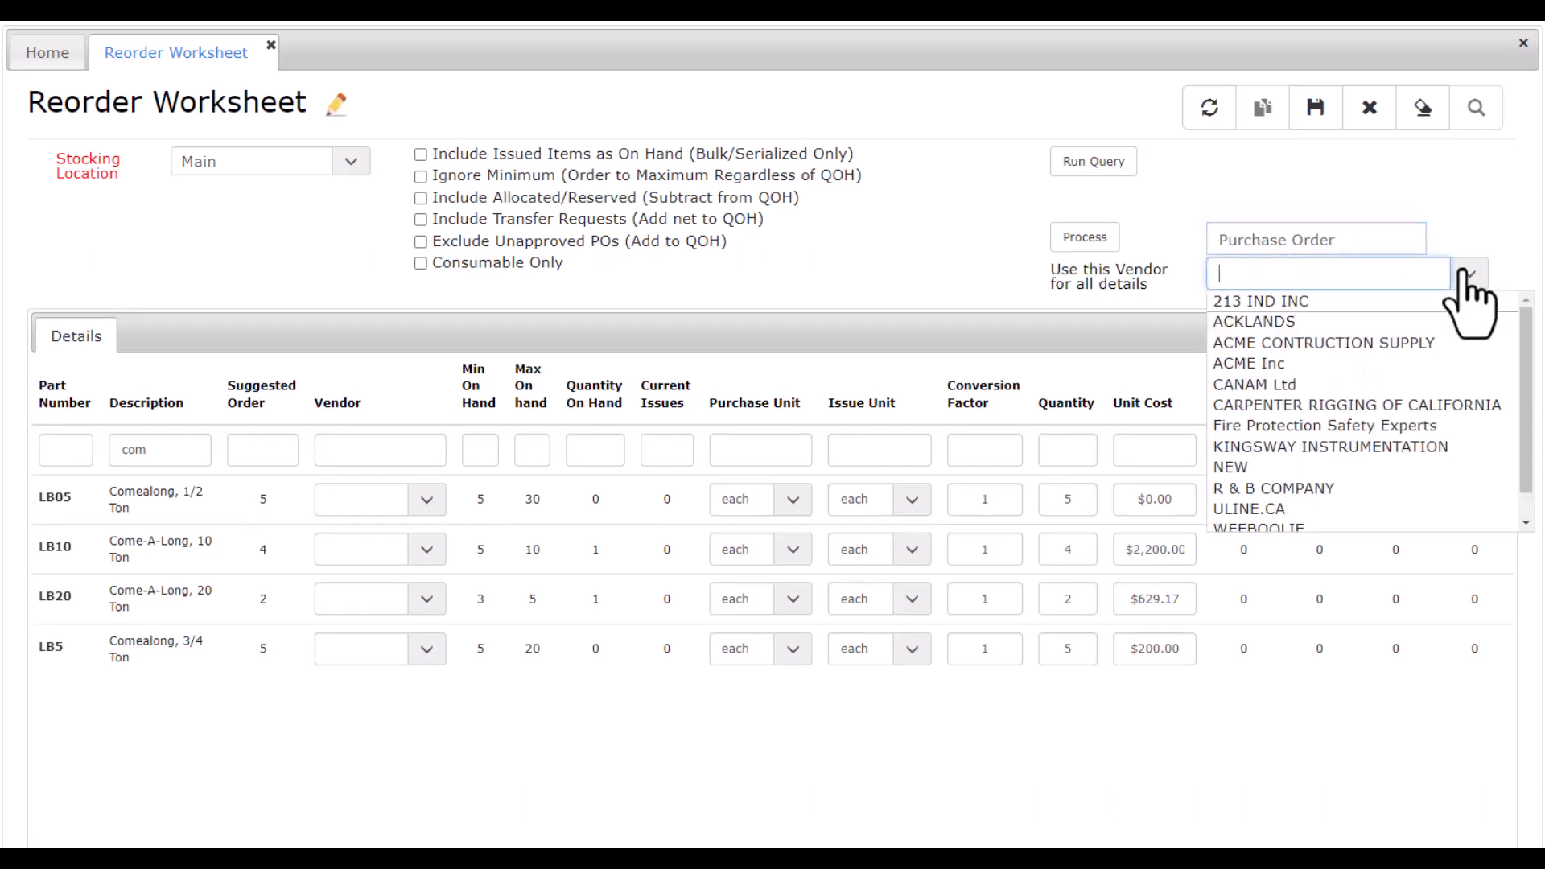
{"action": "left_click", "coordinate": [1320, 489]}
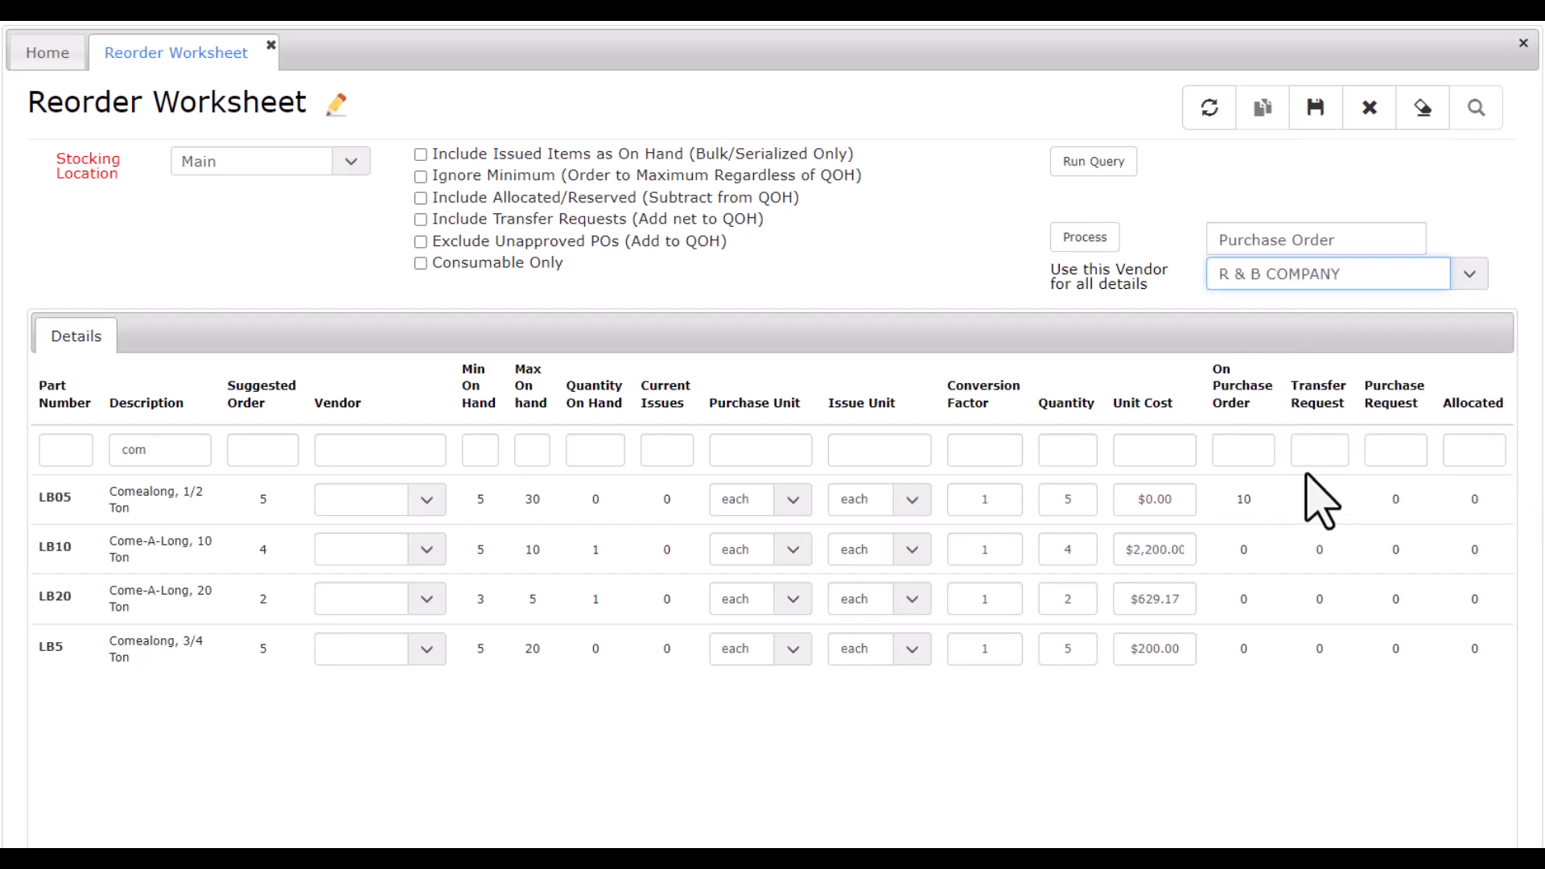
{"action": "left_click", "coordinate": [1087, 238]}
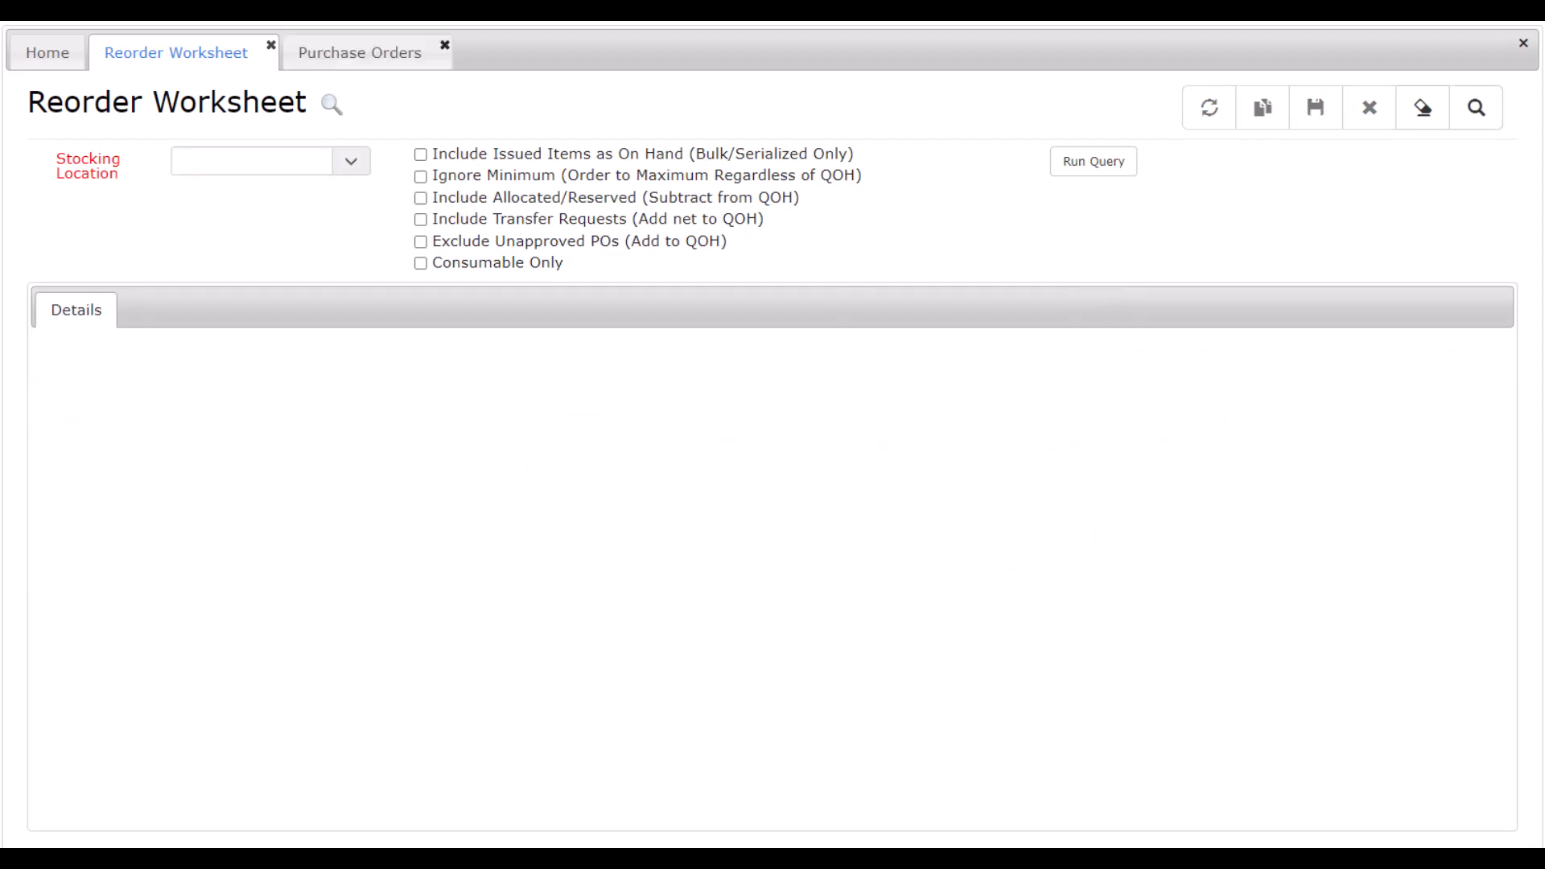
Look up the newly created purchase order by its PO number and view its detail lines.
{"action": "left_click", "coordinate": [398, 55]}
{"action": "left_click", "coordinate": [347, 209]}
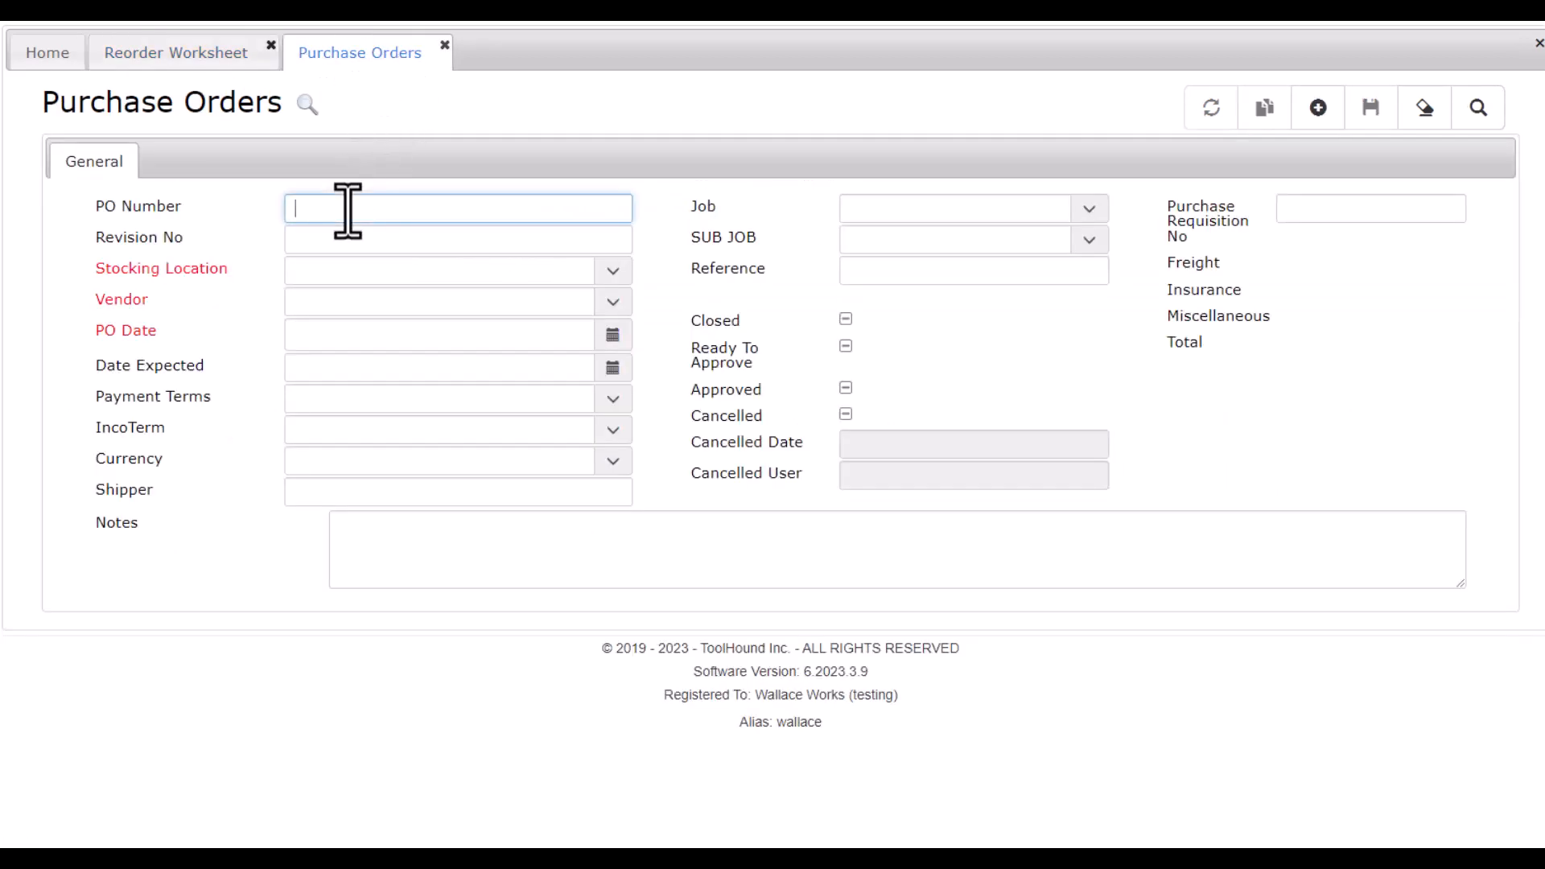
{"action": "type", "text": "132"}
{"action": "key", "text": "Return"}
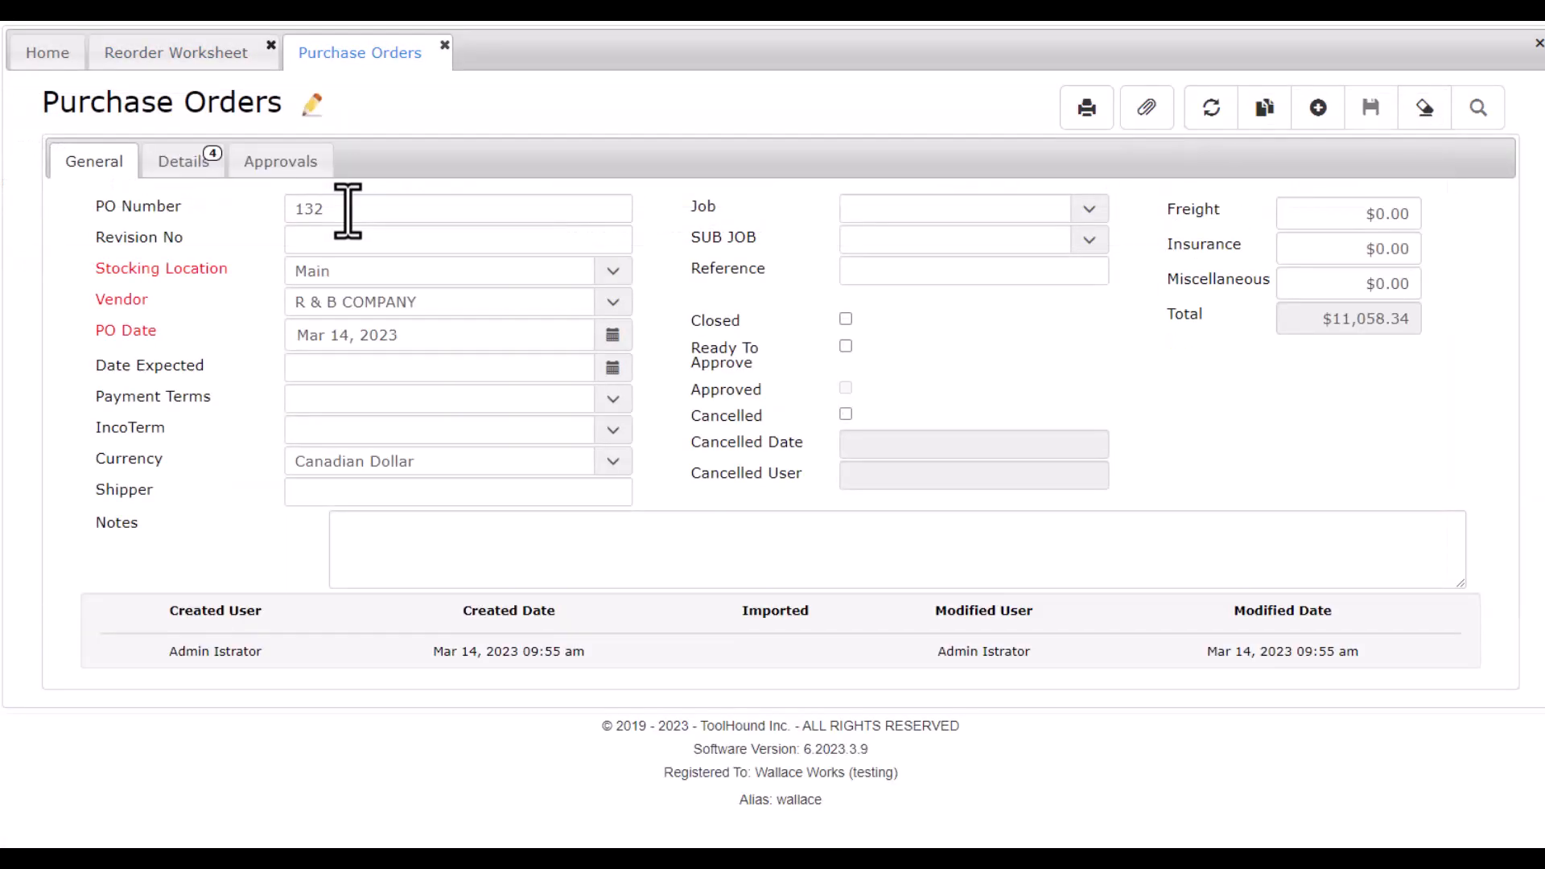
{"action": "left_click", "coordinate": [179, 172]}
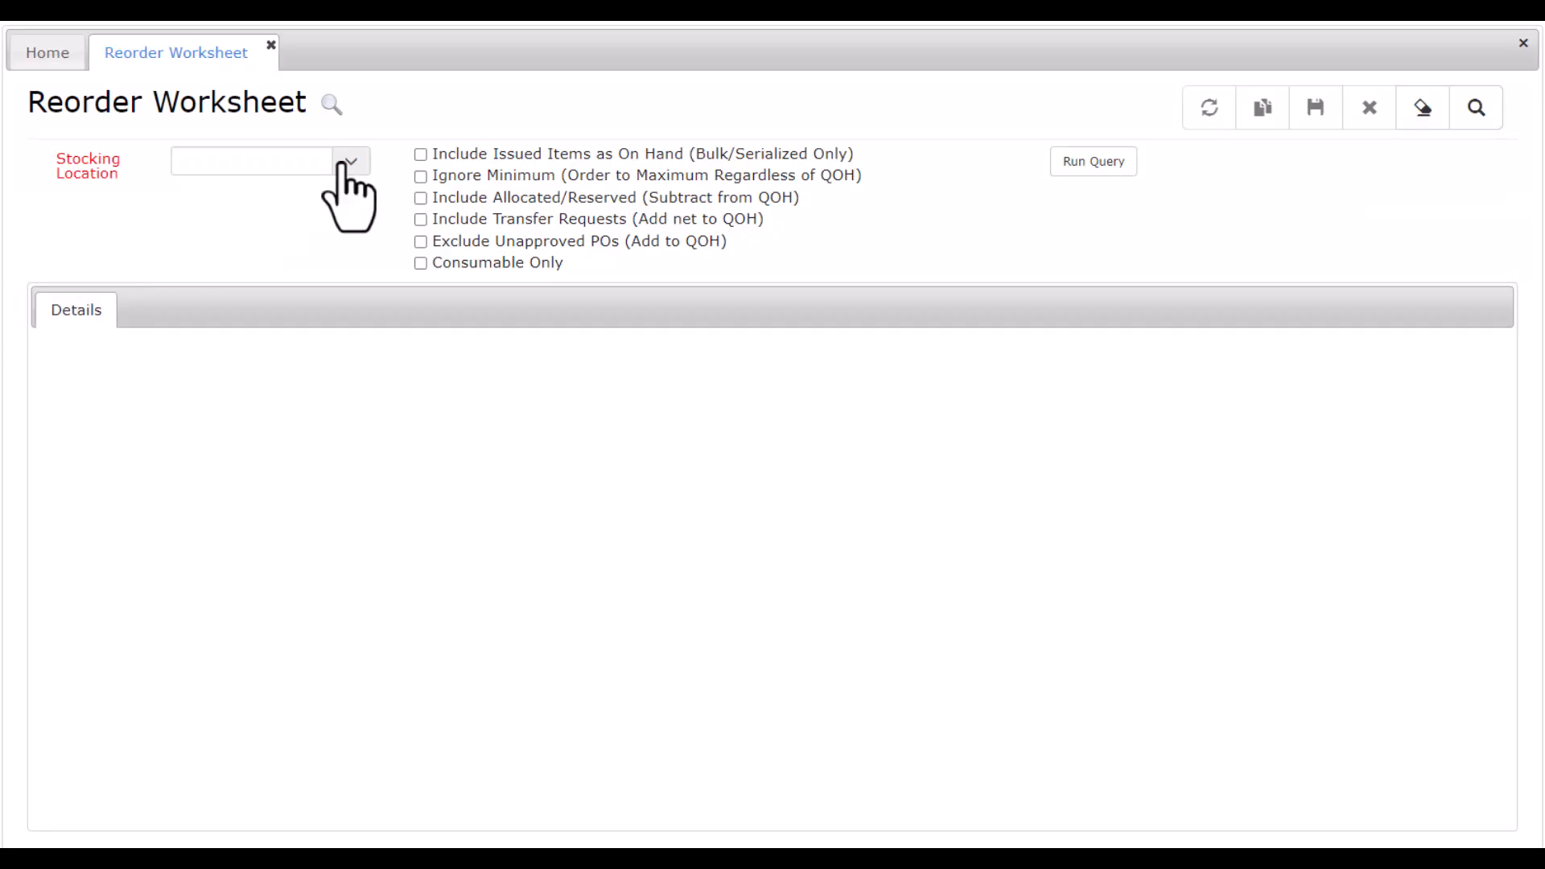
Run the reorder query for the Janitorial stocking location, limited to consumable items only.
{"action": "left_click", "coordinate": [351, 162]}
{"action": "left_click", "coordinate": [228, 291]}
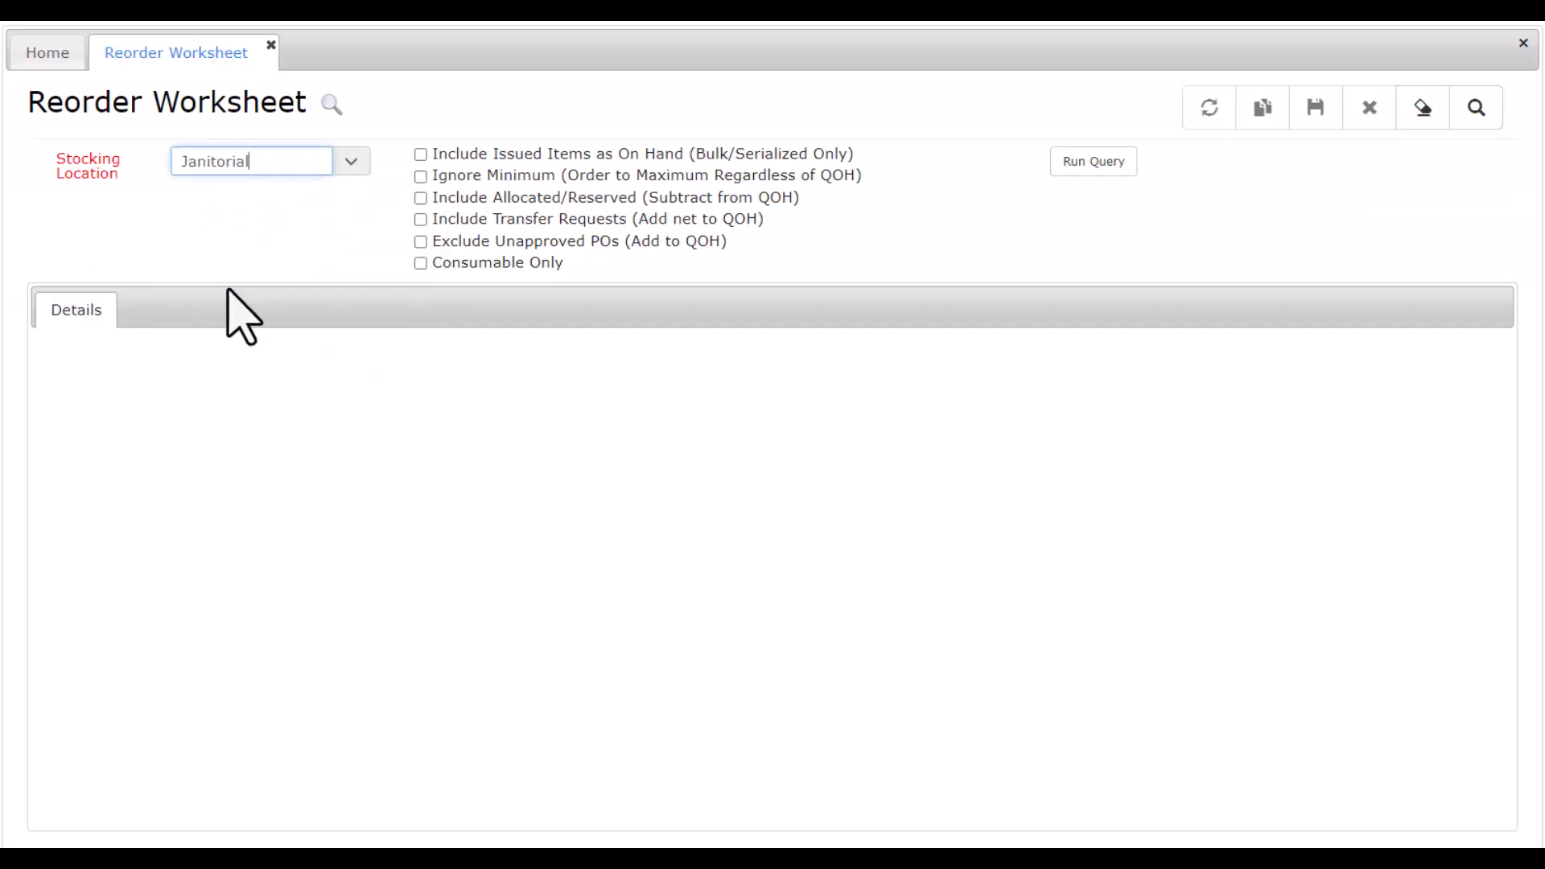
{"action": "left_click", "coordinate": [420, 264]}
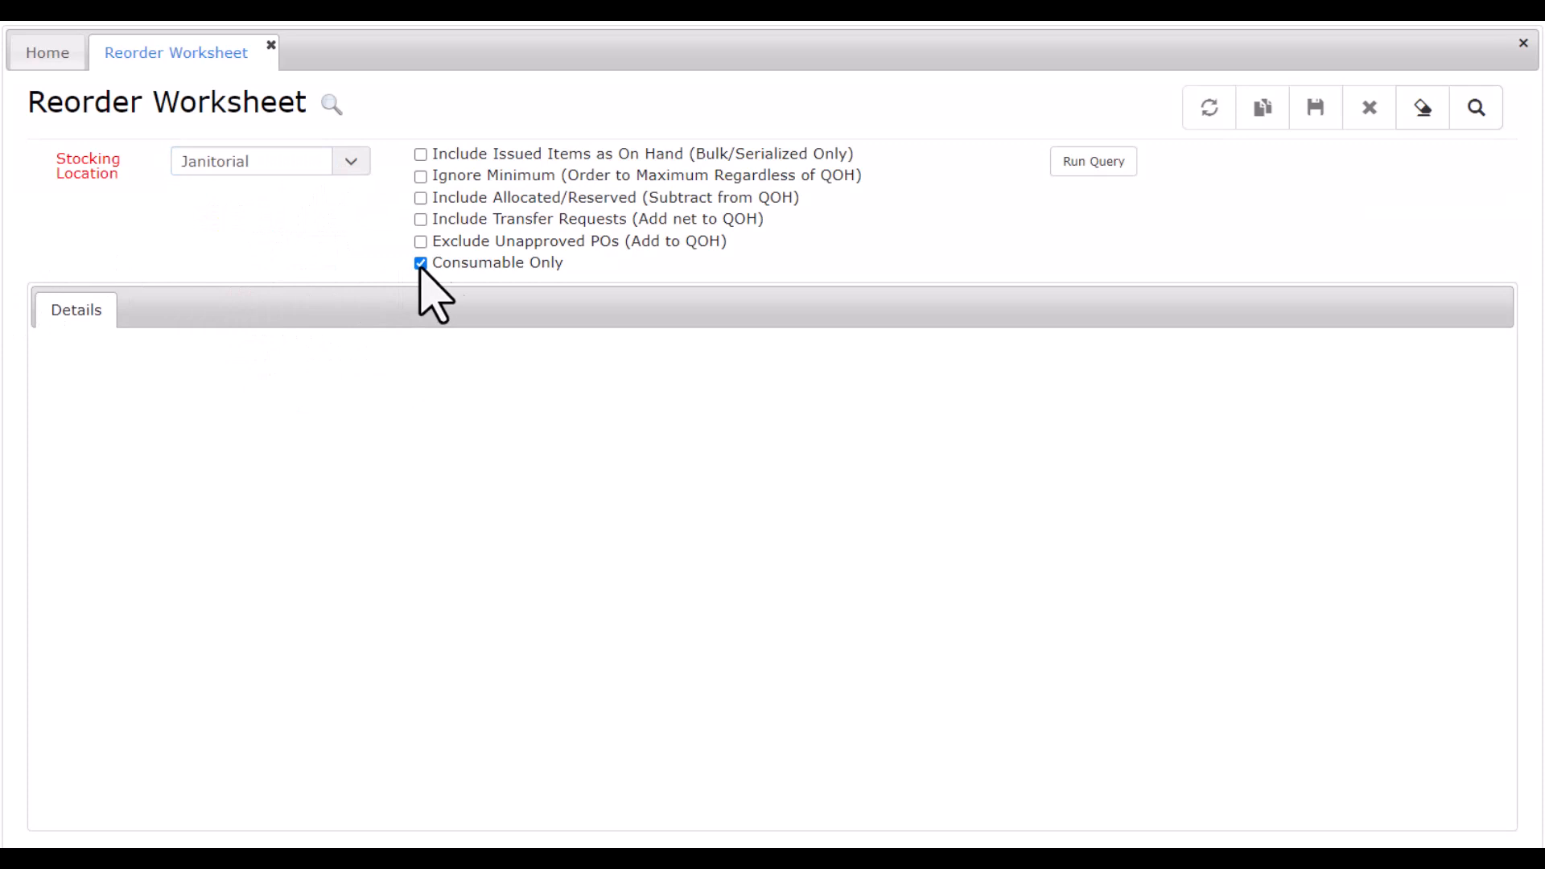
{"action": "left_click", "coordinate": [1092, 165]}
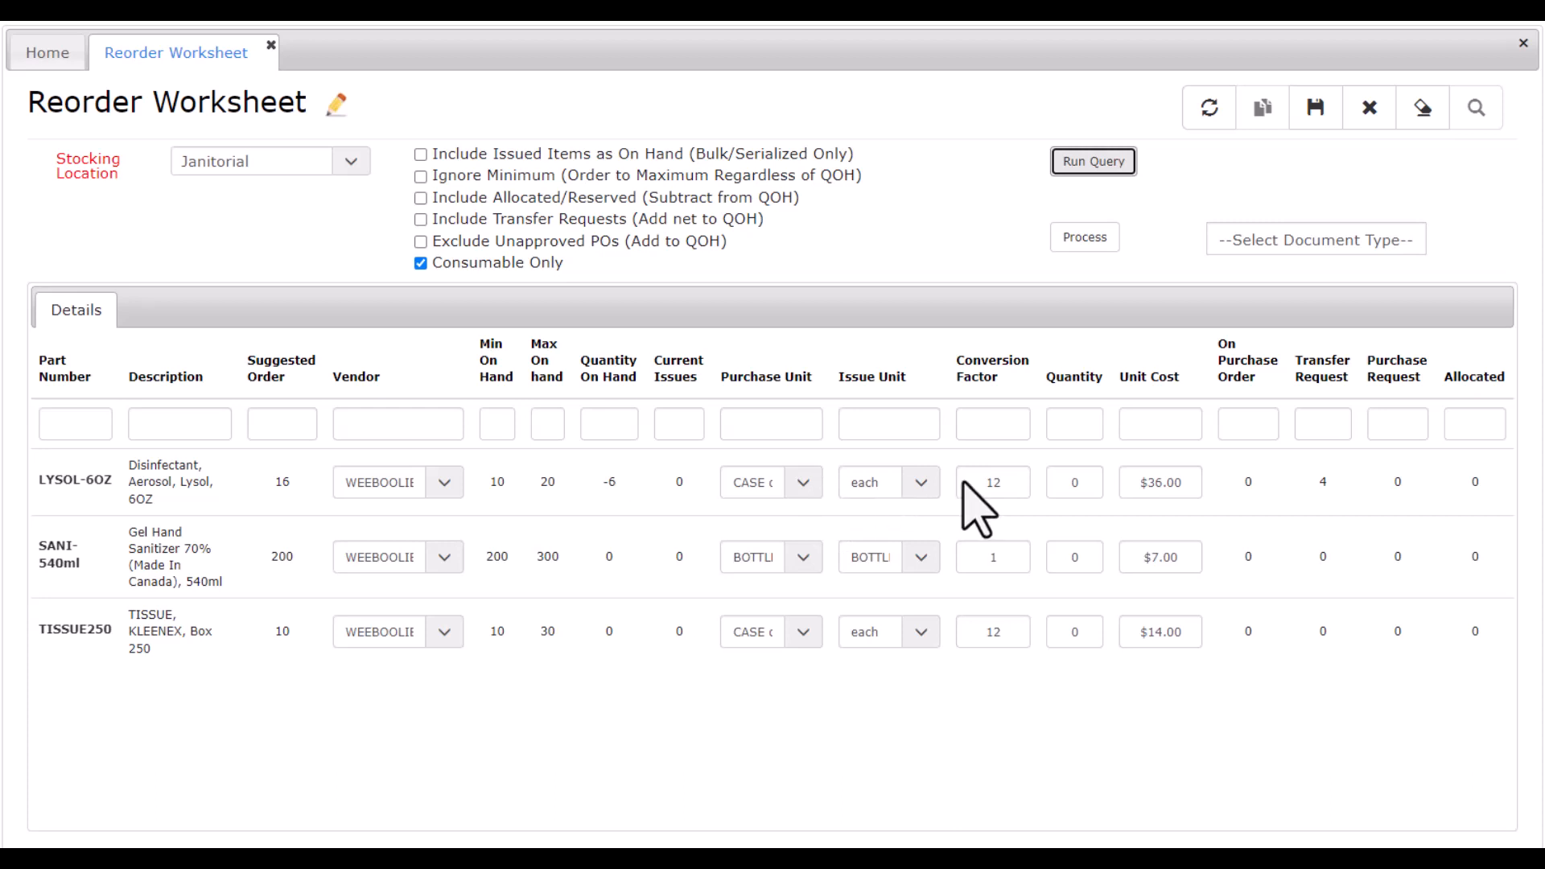
Set the order quantities to 2 for LYSOL-6OZ, 200 for SANI-540ml and 1 for TISSUE250.
{"action": "left_click", "coordinate": [1061, 483]}
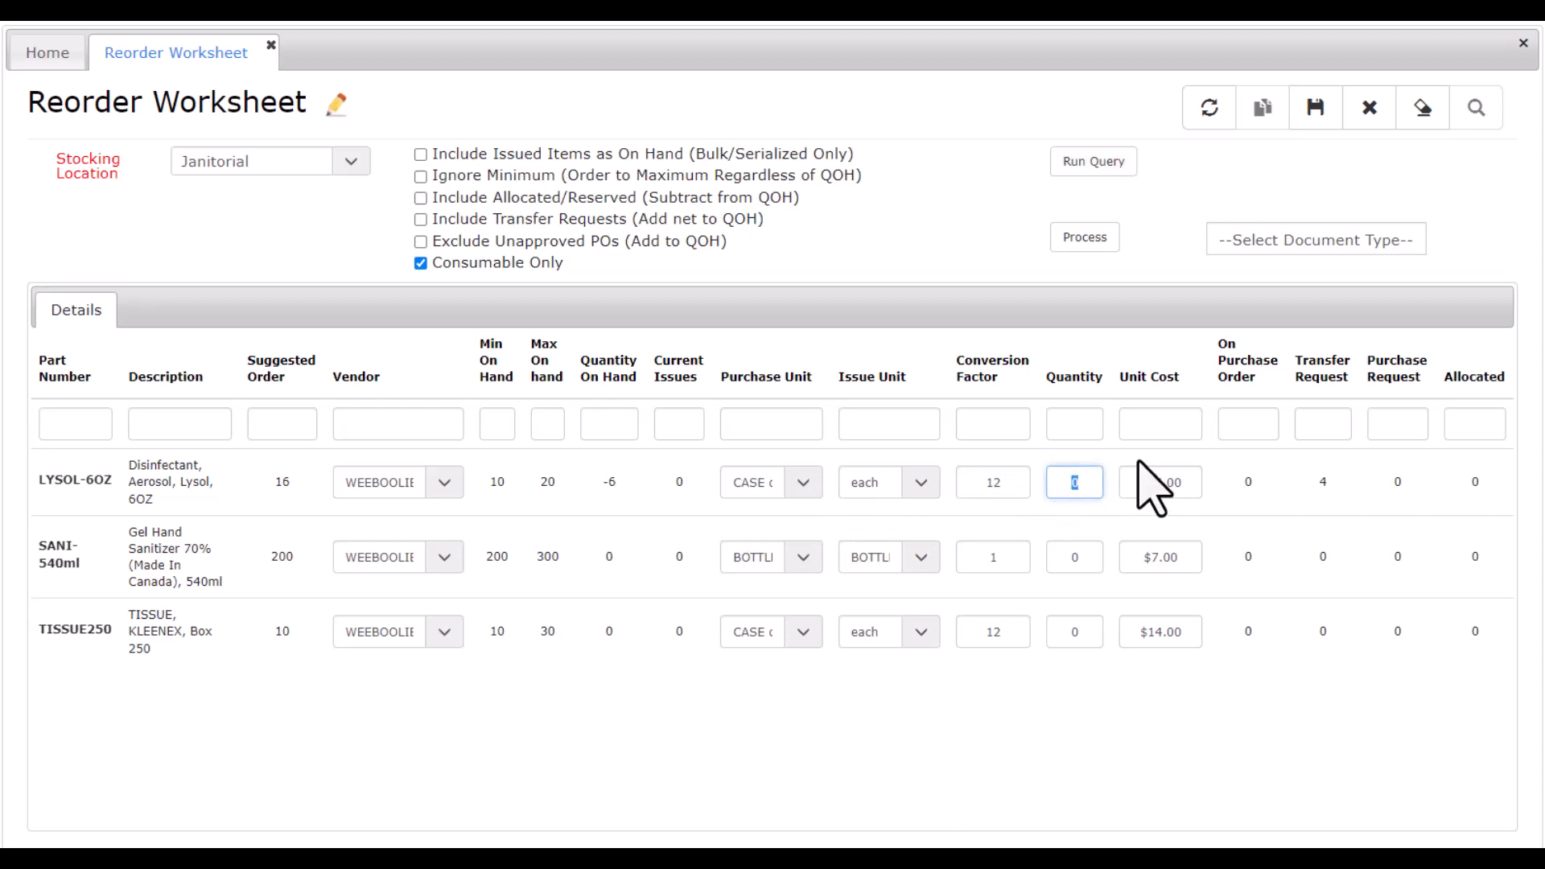
{"action": "type", "text": "2"}
{"action": "left_click", "coordinate": [1054, 557]}
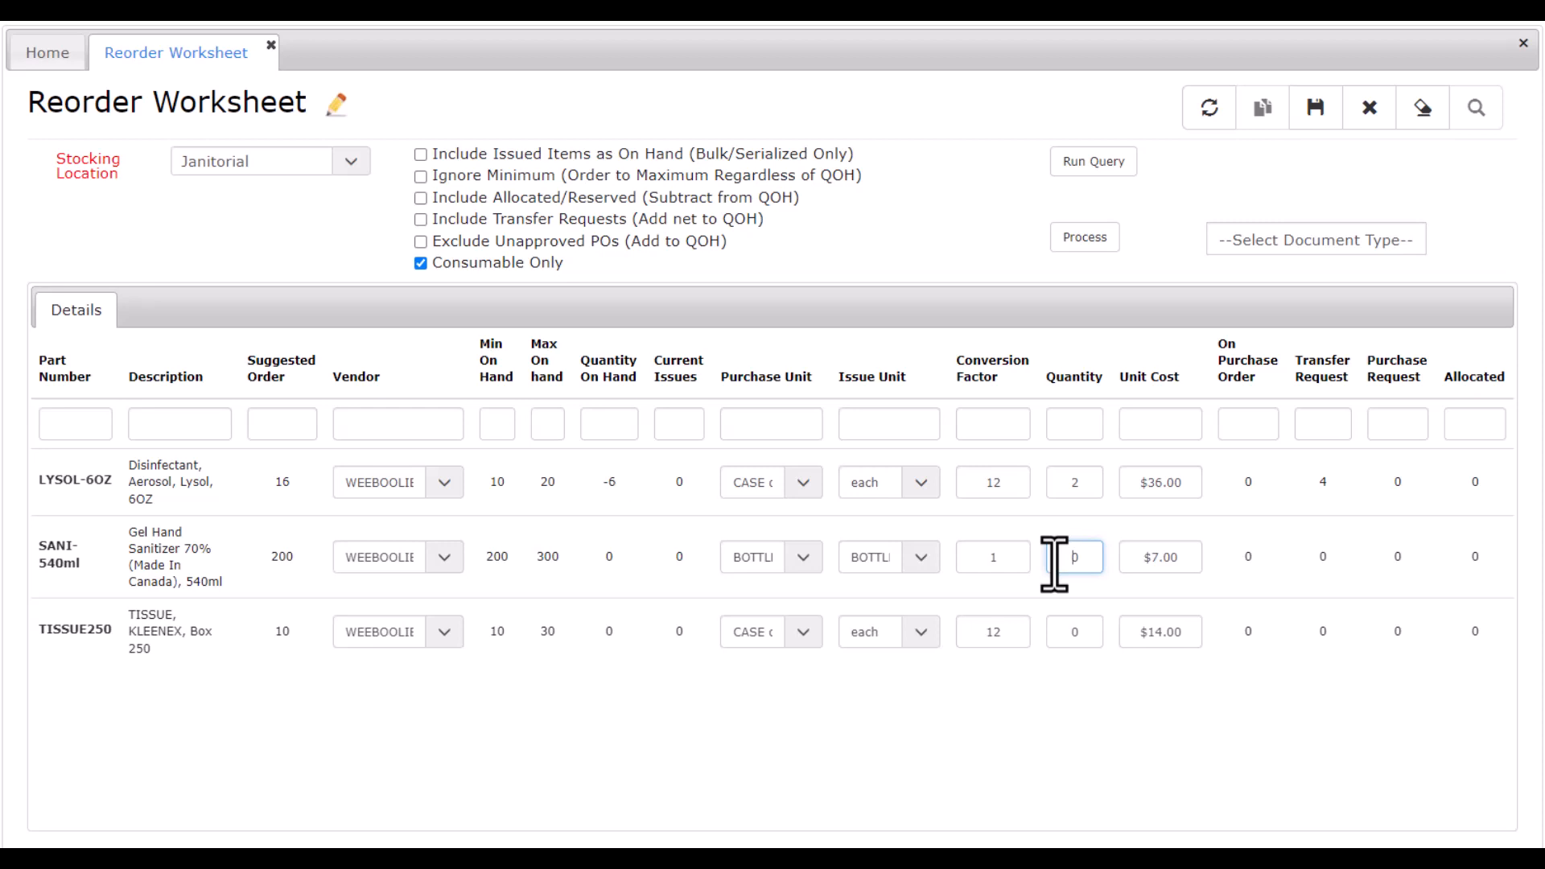
{"action": "type", "text": "200"}
{"action": "left_click", "coordinate": [1067, 636]}
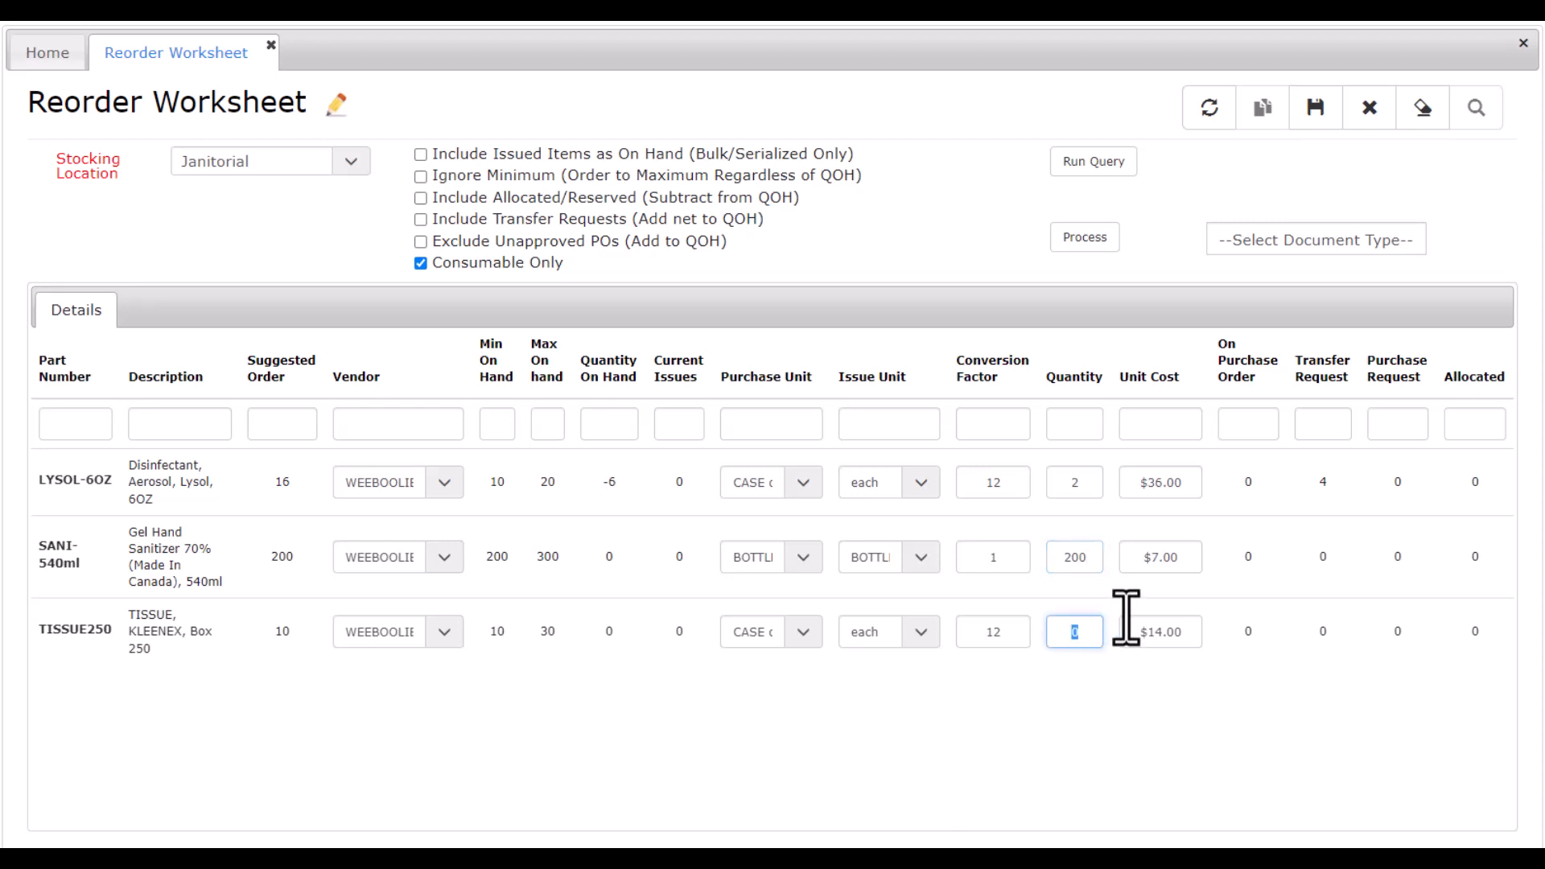
{"action": "type", "text": "1"}
Process the worksheet as a Purchase Requisition, filling in the requesting employee's name as Requested By.
{"action": "left_click", "coordinate": [1314, 243]}
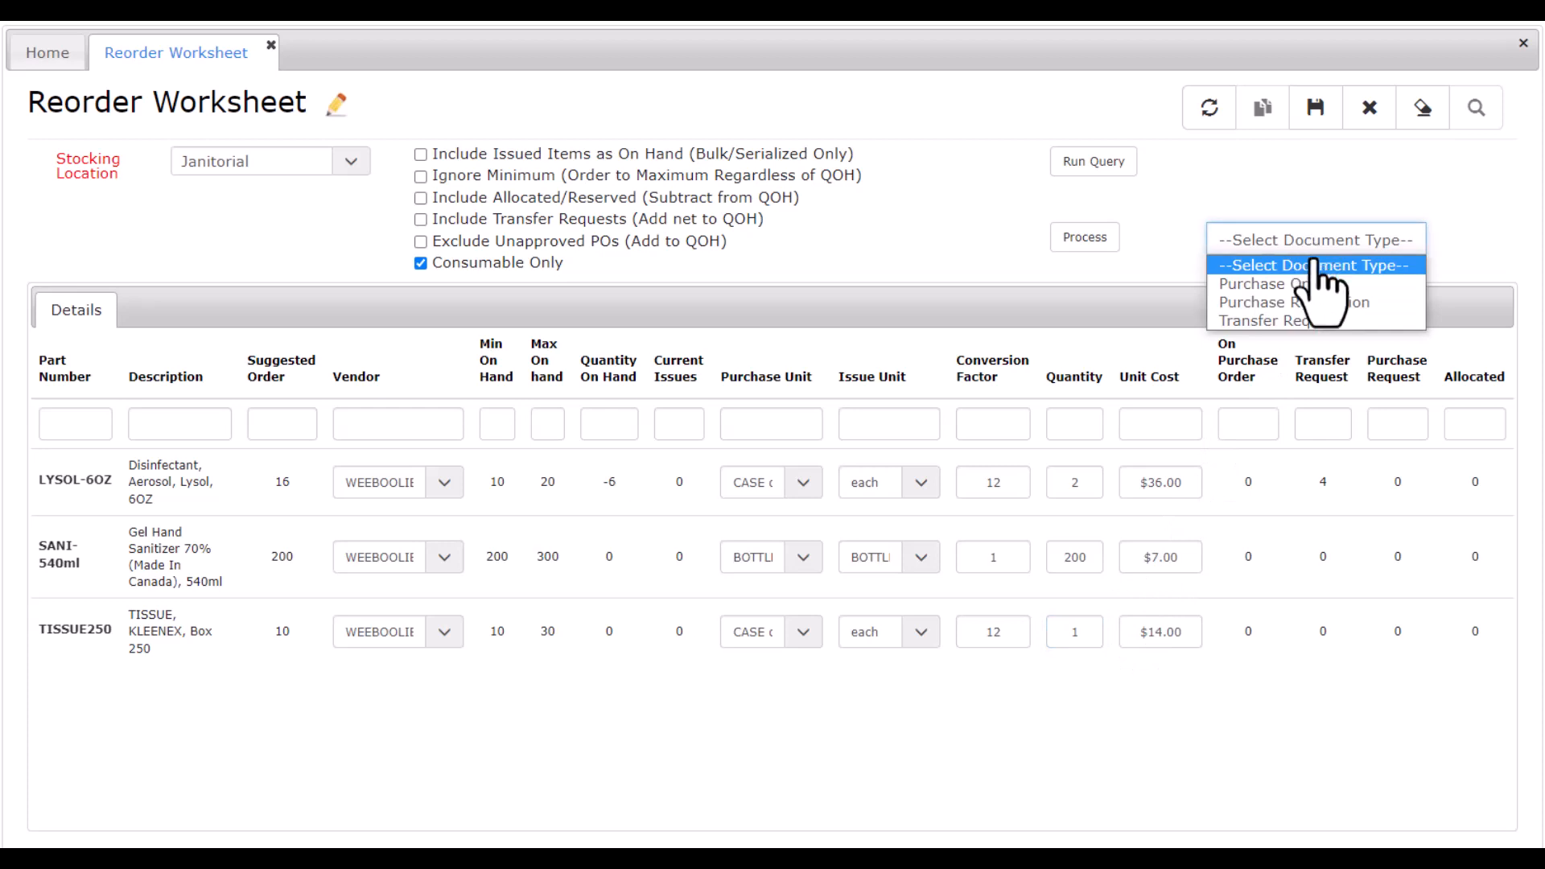
{"action": "left_click", "coordinate": [1328, 304]}
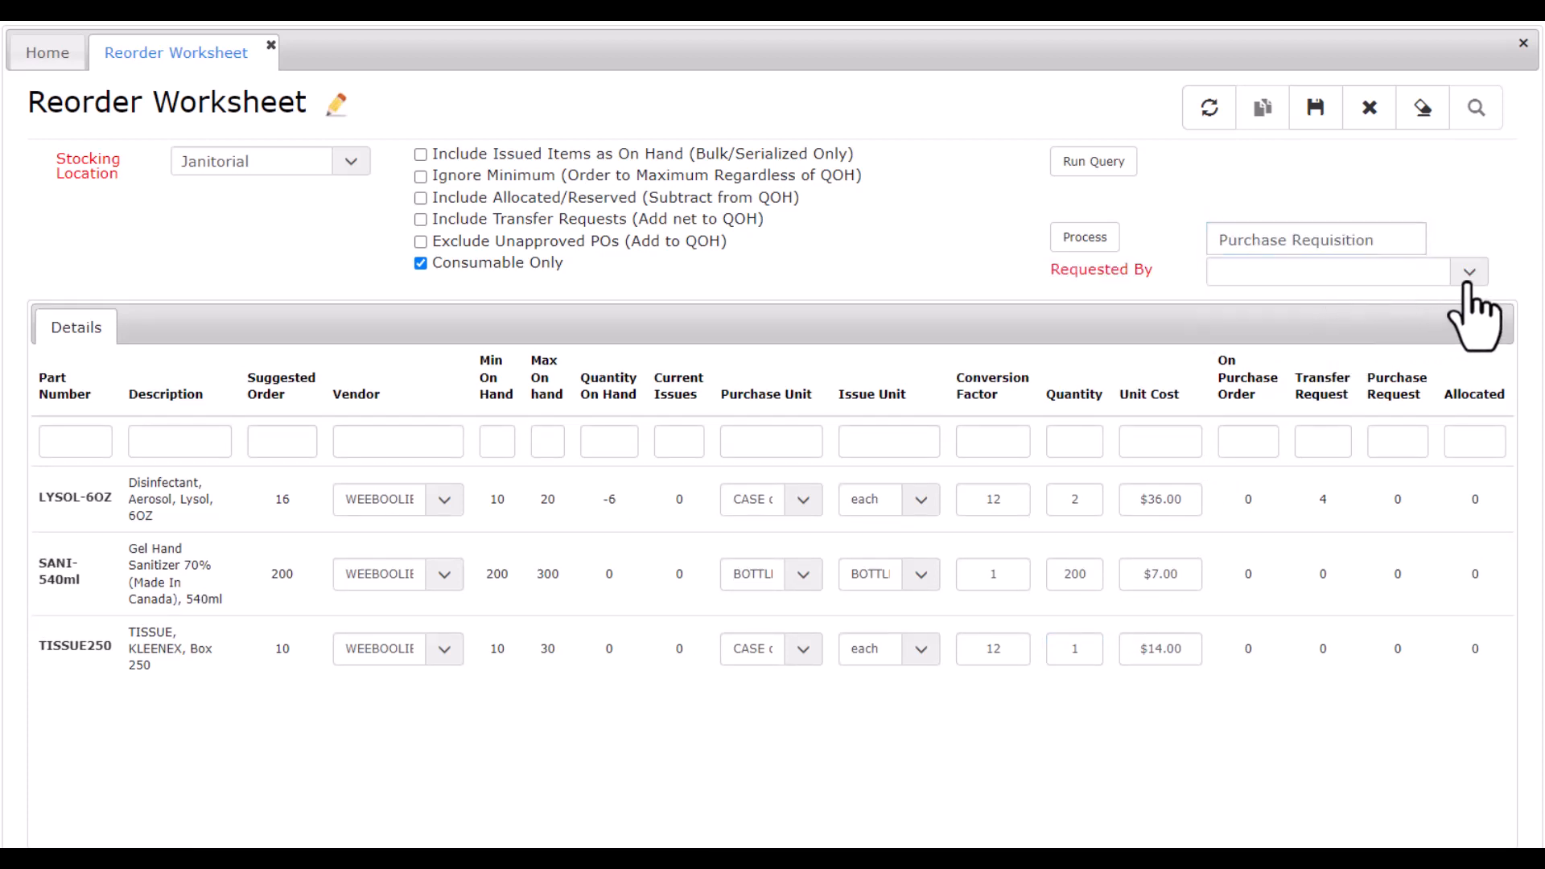
{"action": "left_click", "coordinate": [1470, 287]}
{"action": "type", "text": "pa"}
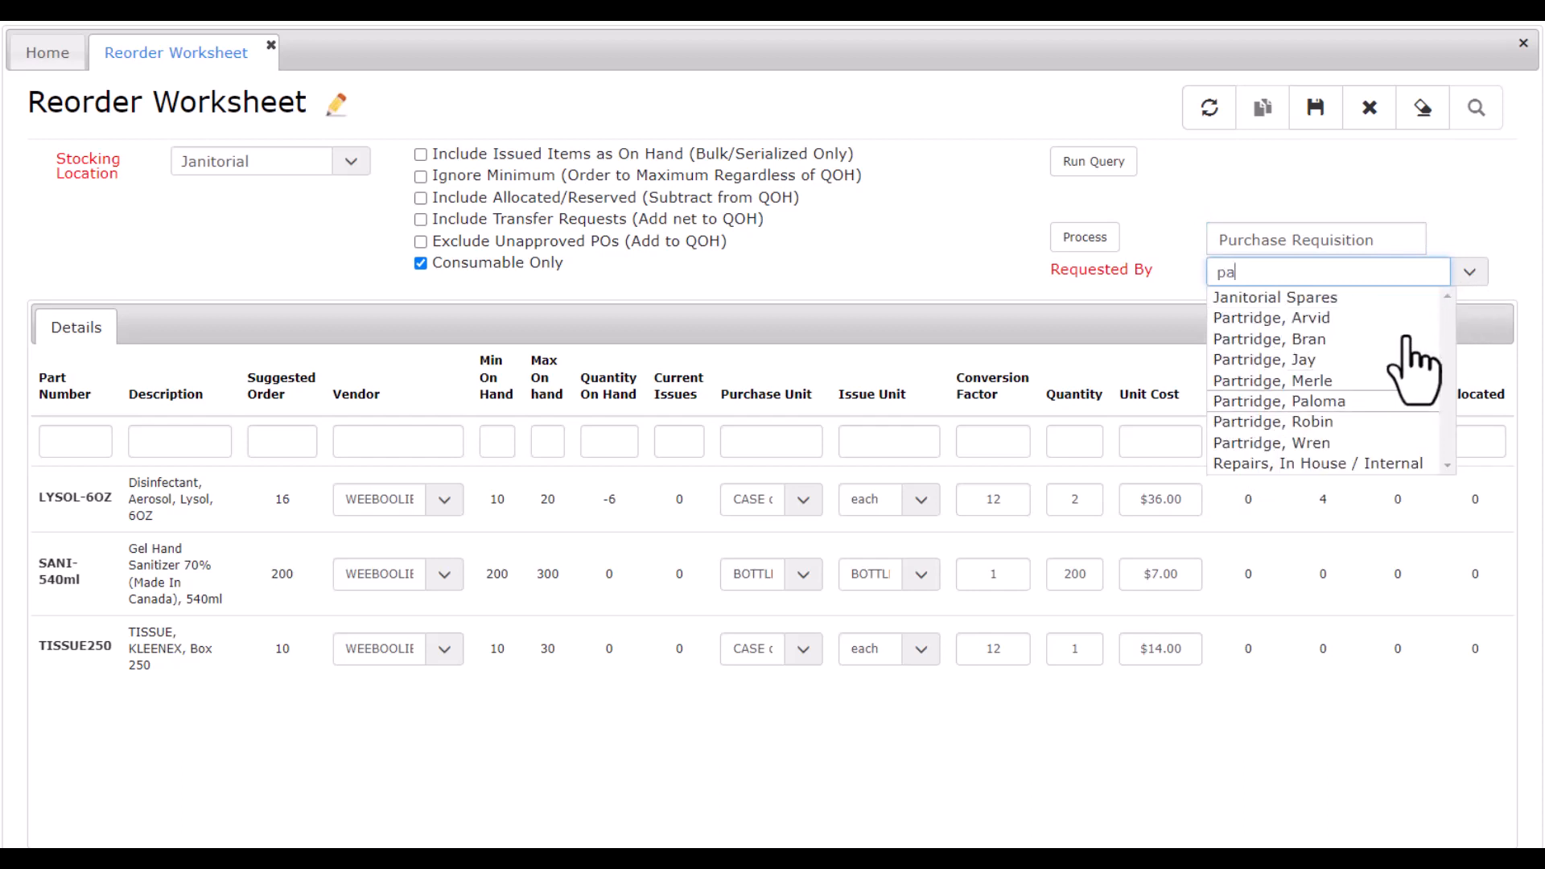
{"action": "left_click", "coordinate": [1324, 401]}
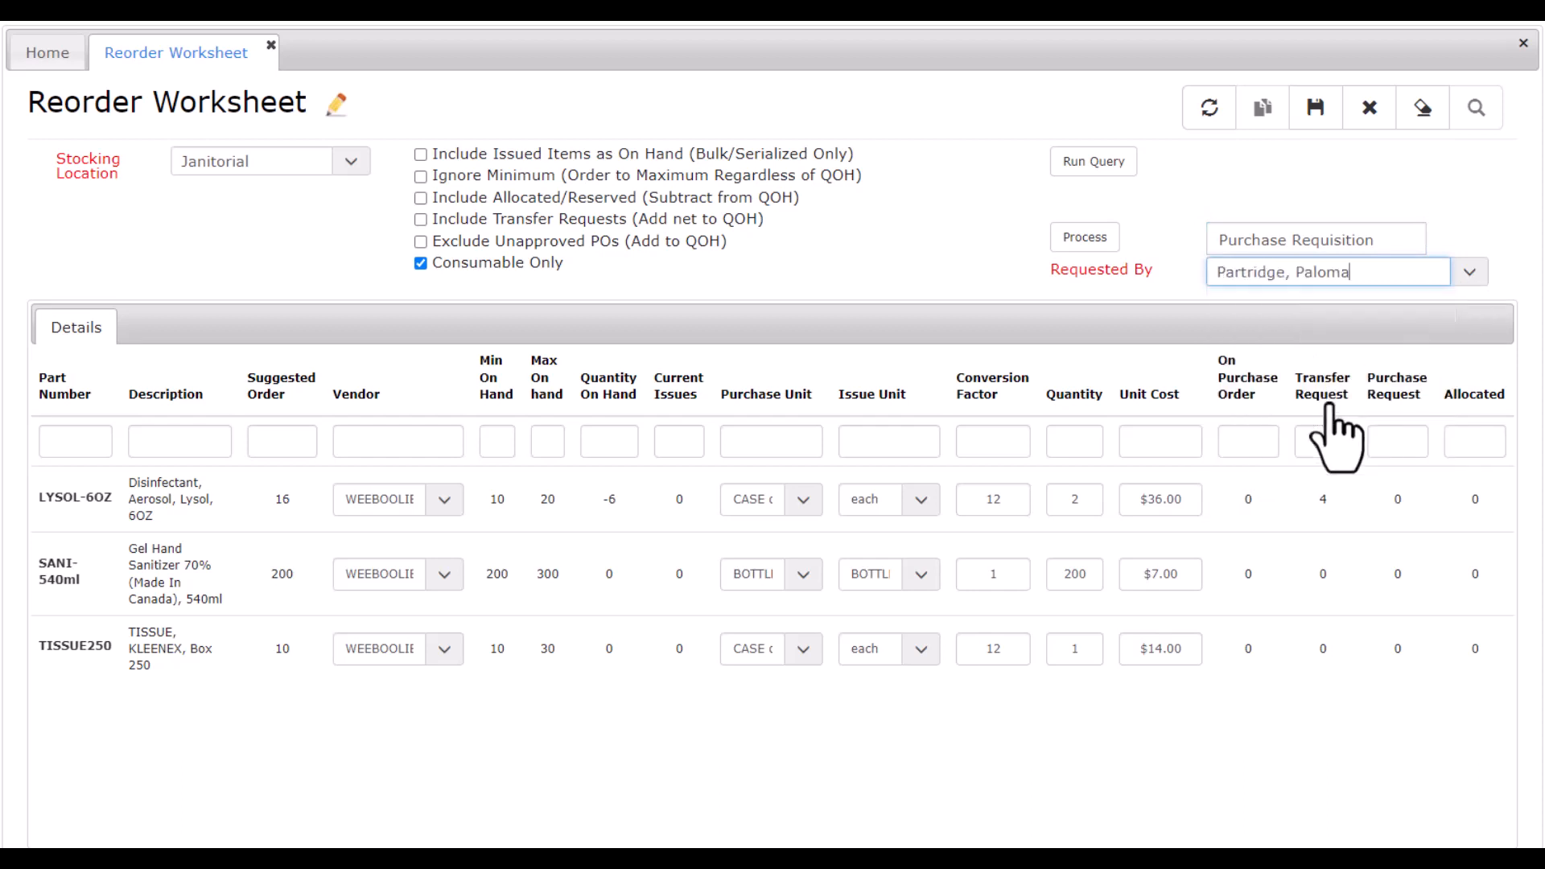
{"action": "left_click", "coordinate": [1098, 245]}
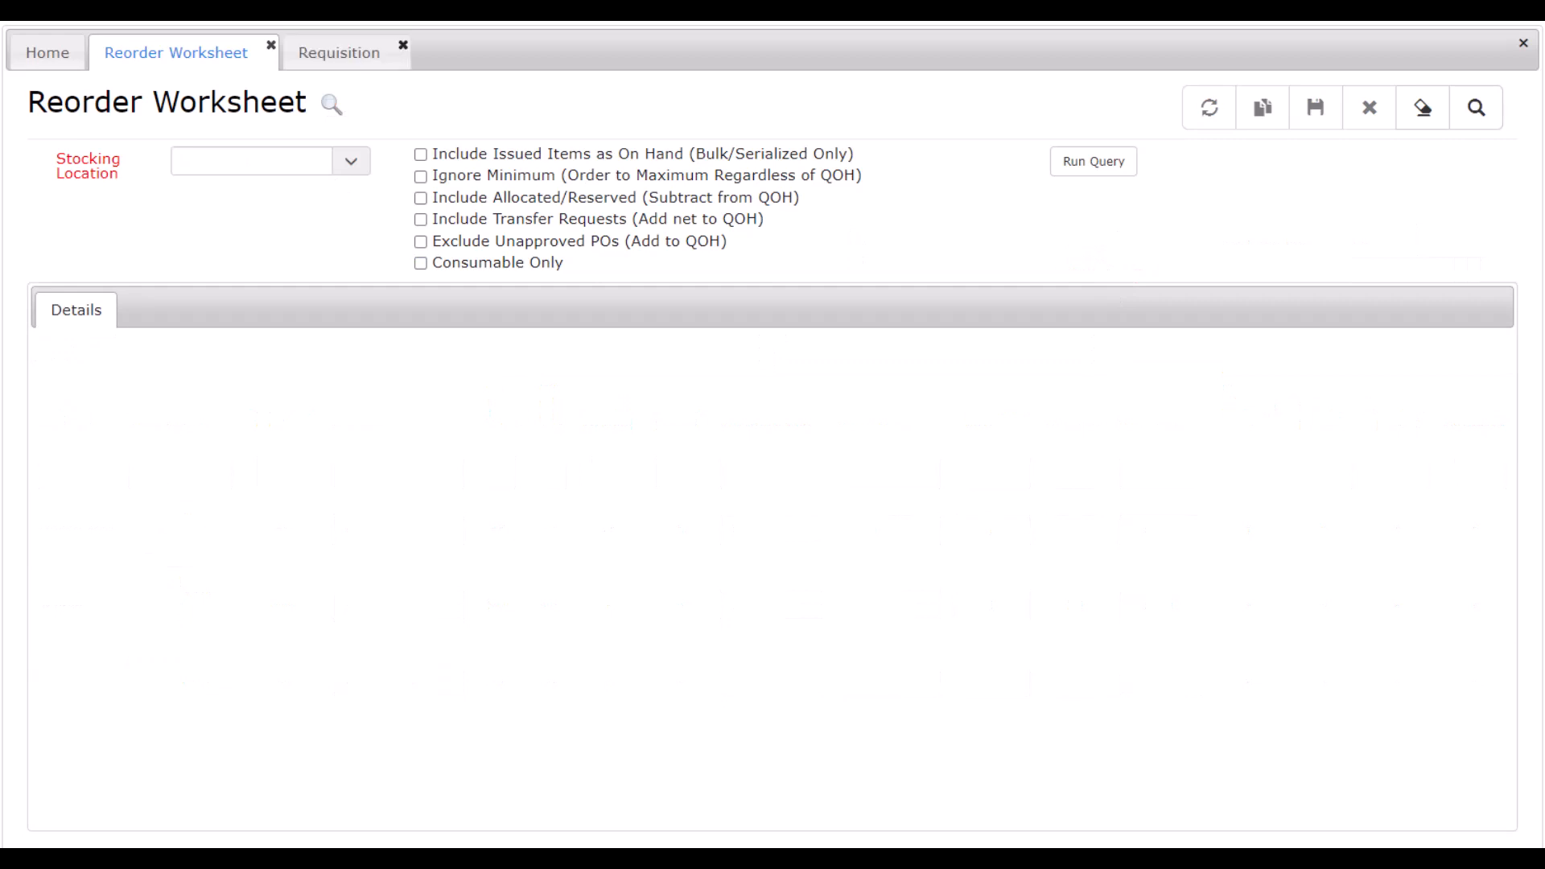
Look up the newly created purchase requisition by its requisition number and view its detail lines.
{"action": "left_click", "coordinate": [342, 54]}
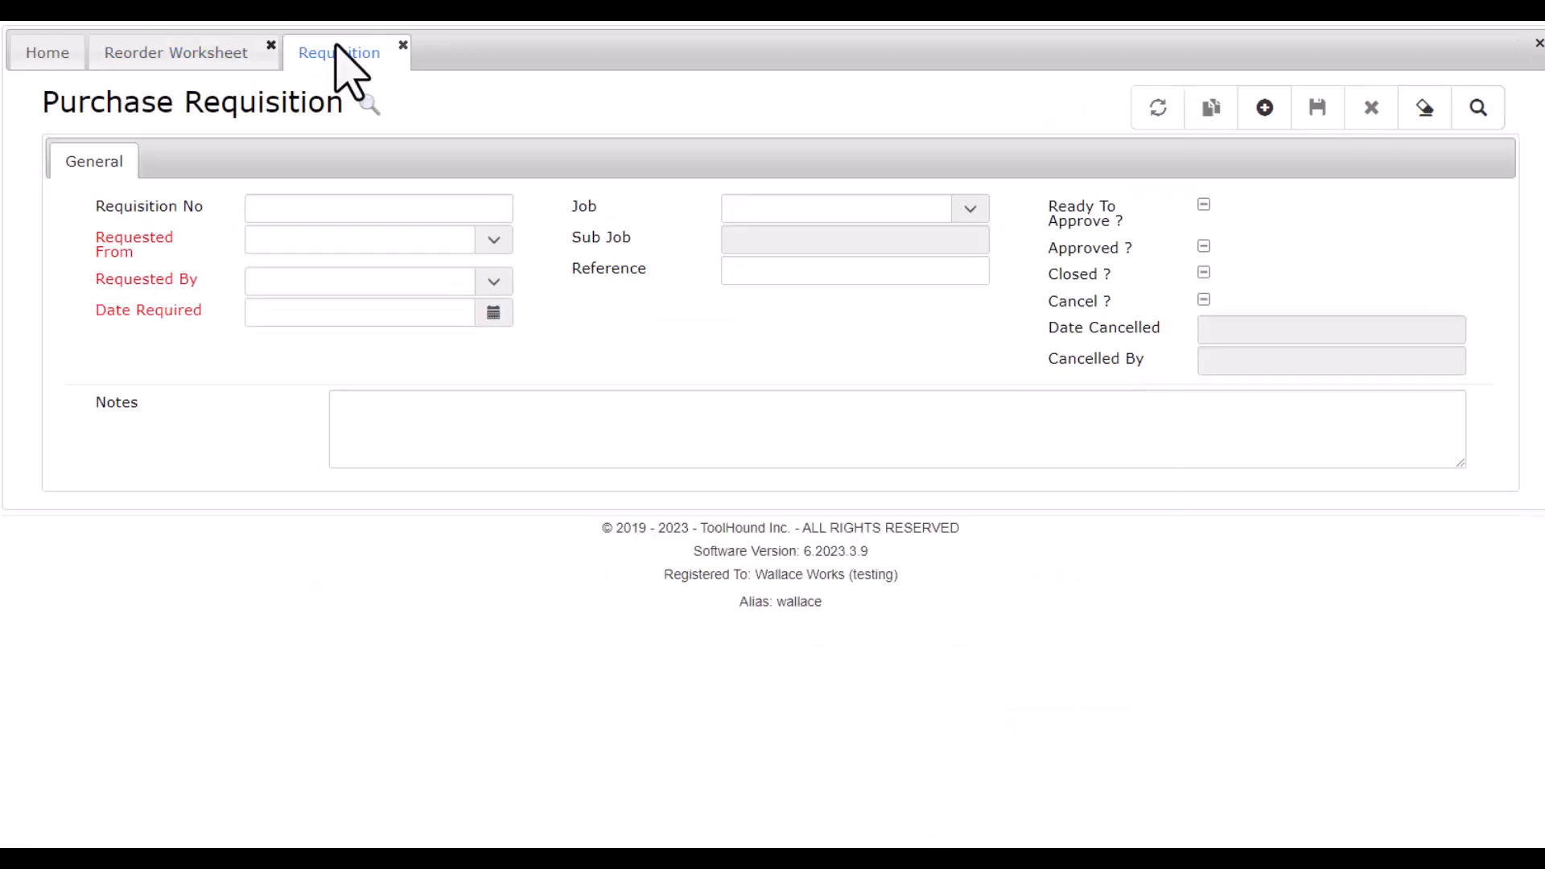
{"action": "left_click", "coordinate": [266, 211]}
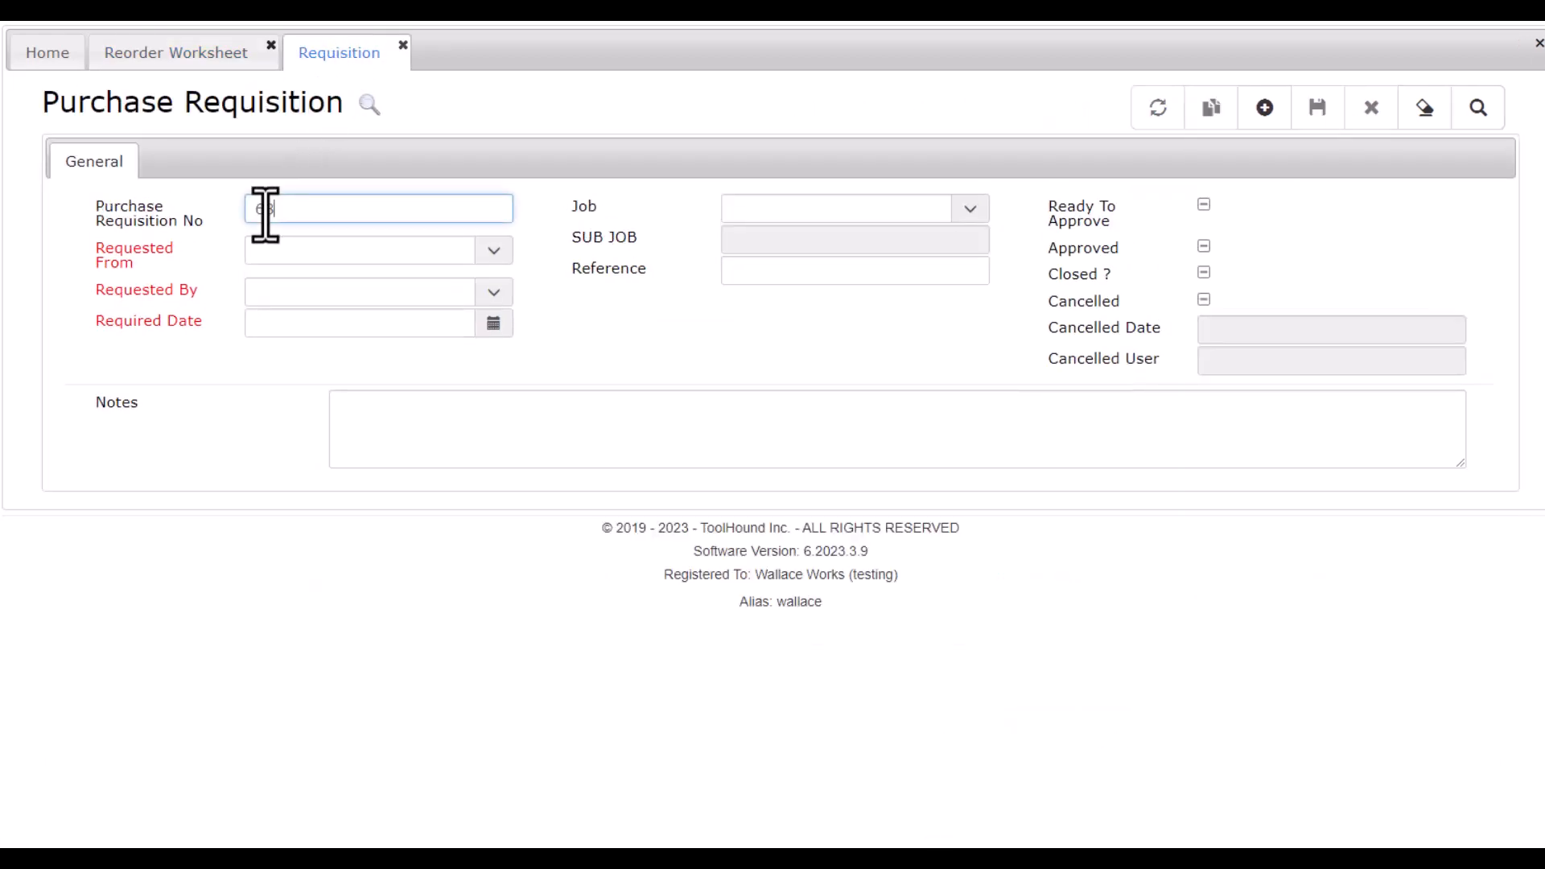
{"action": "key", "text": "Return"}
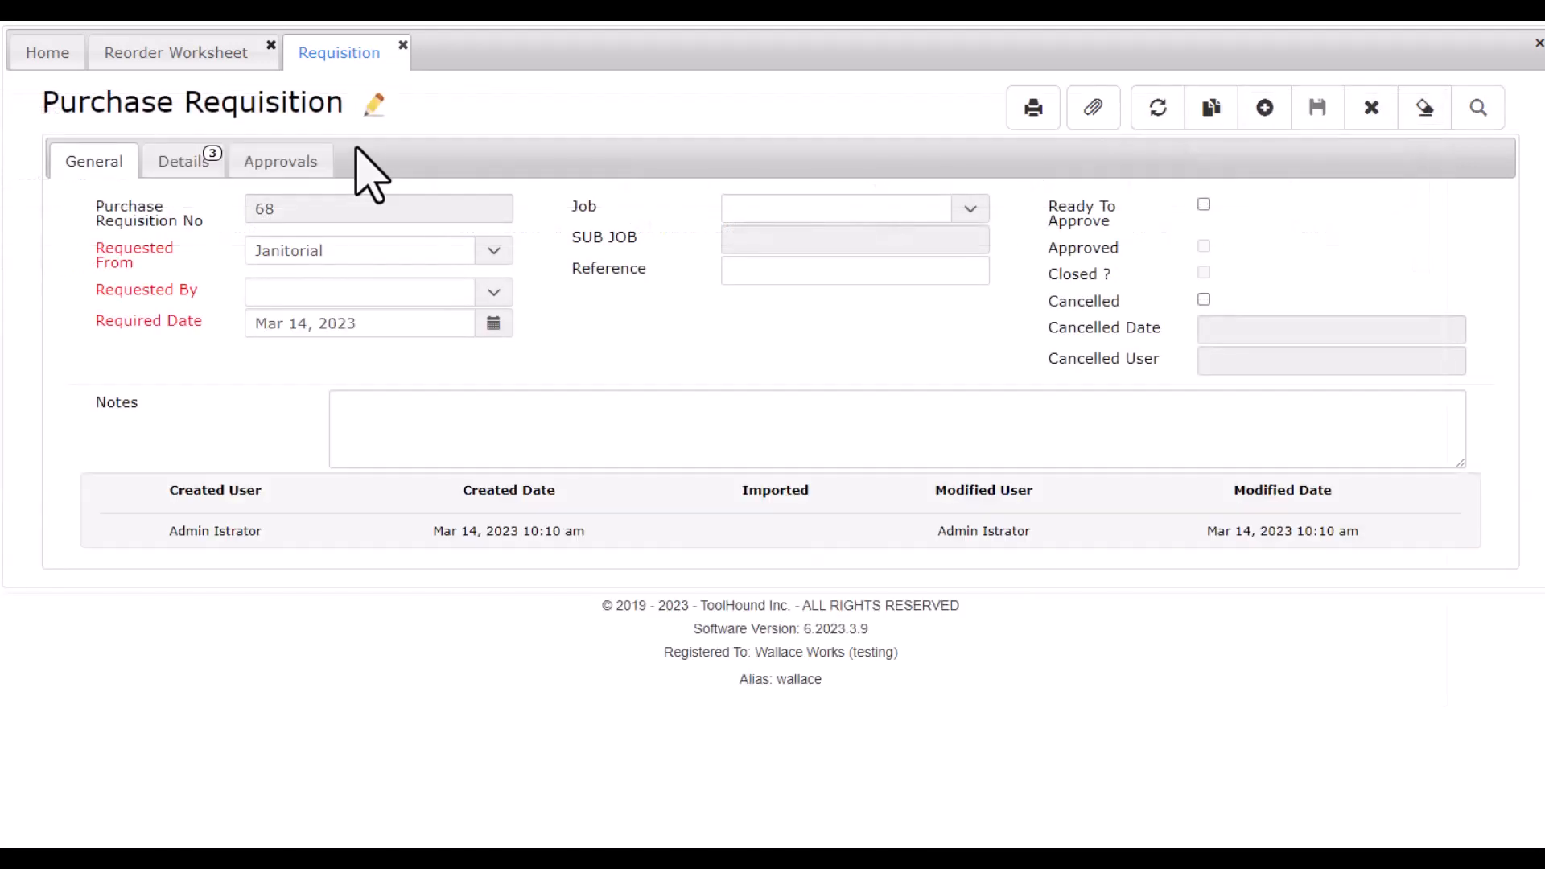
{"action": "left_click", "coordinate": [182, 165]}
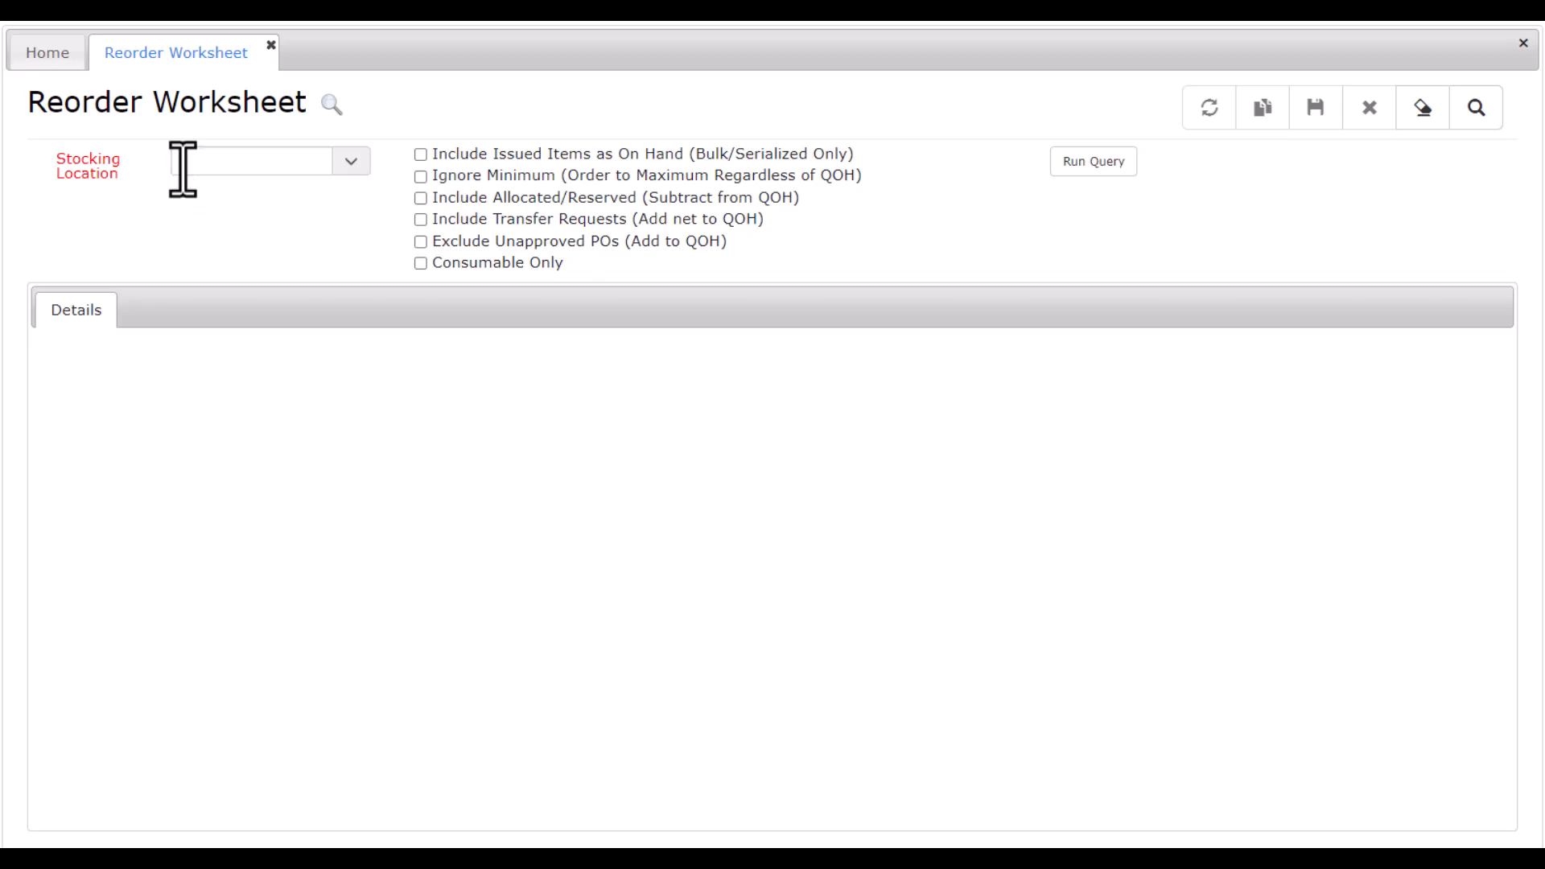
Run the reorder query for the Remote Tool Crib stocking location with Ignore Minimum enabled.
{"action": "left_click", "coordinate": [183, 164]}
{"action": "type", "text": "re"}
{"action": "left_click", "coordinate": [214, 207]}
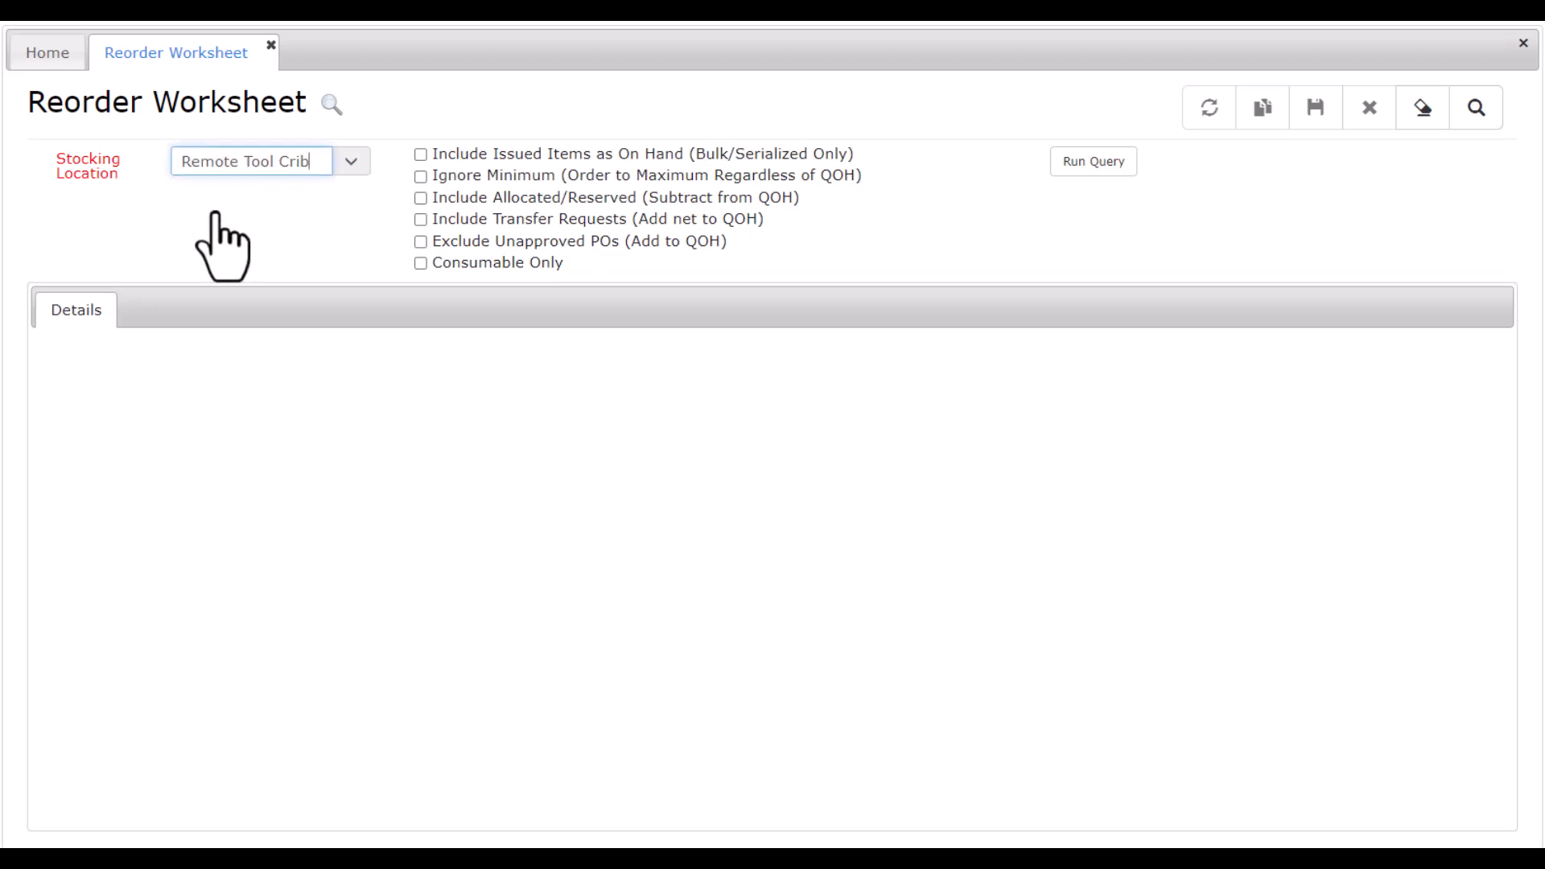
{"action": "left_click", "coordinate": [421, 176]}
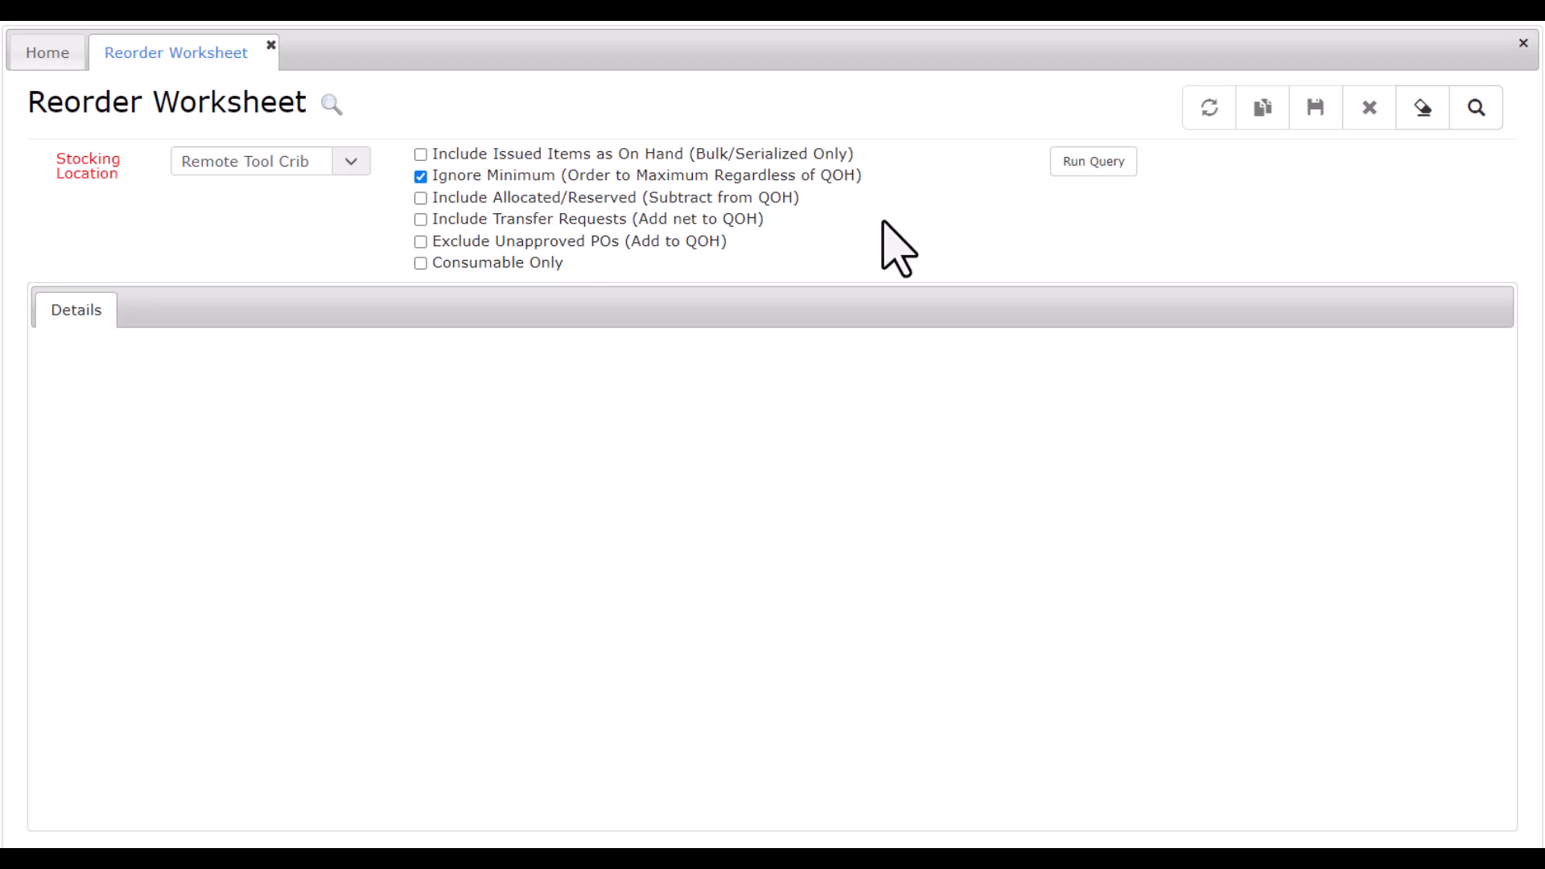
{"action": "left_click", "coordinate": [1068, 171]}
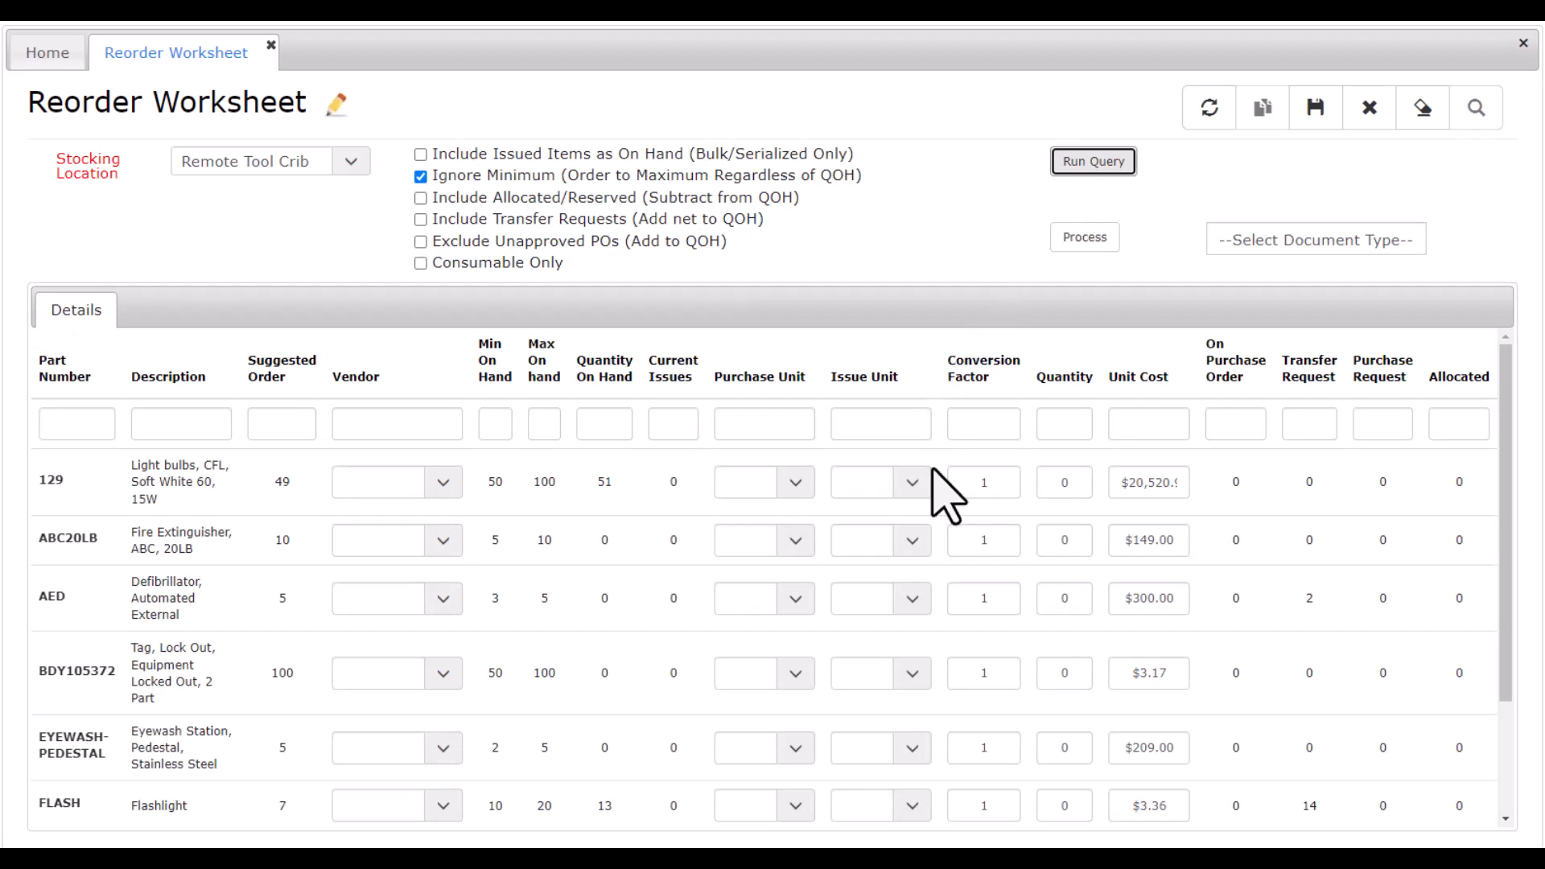
Set the order quantities to 49 for part 129, 10 for ABC20LB, 5 for AED, 100 for BDY105372, 5 for EYEWASH-PEDESTAL and 7 for FLASH.
{"action": "left_click", "coordinate": [1039, 482]}
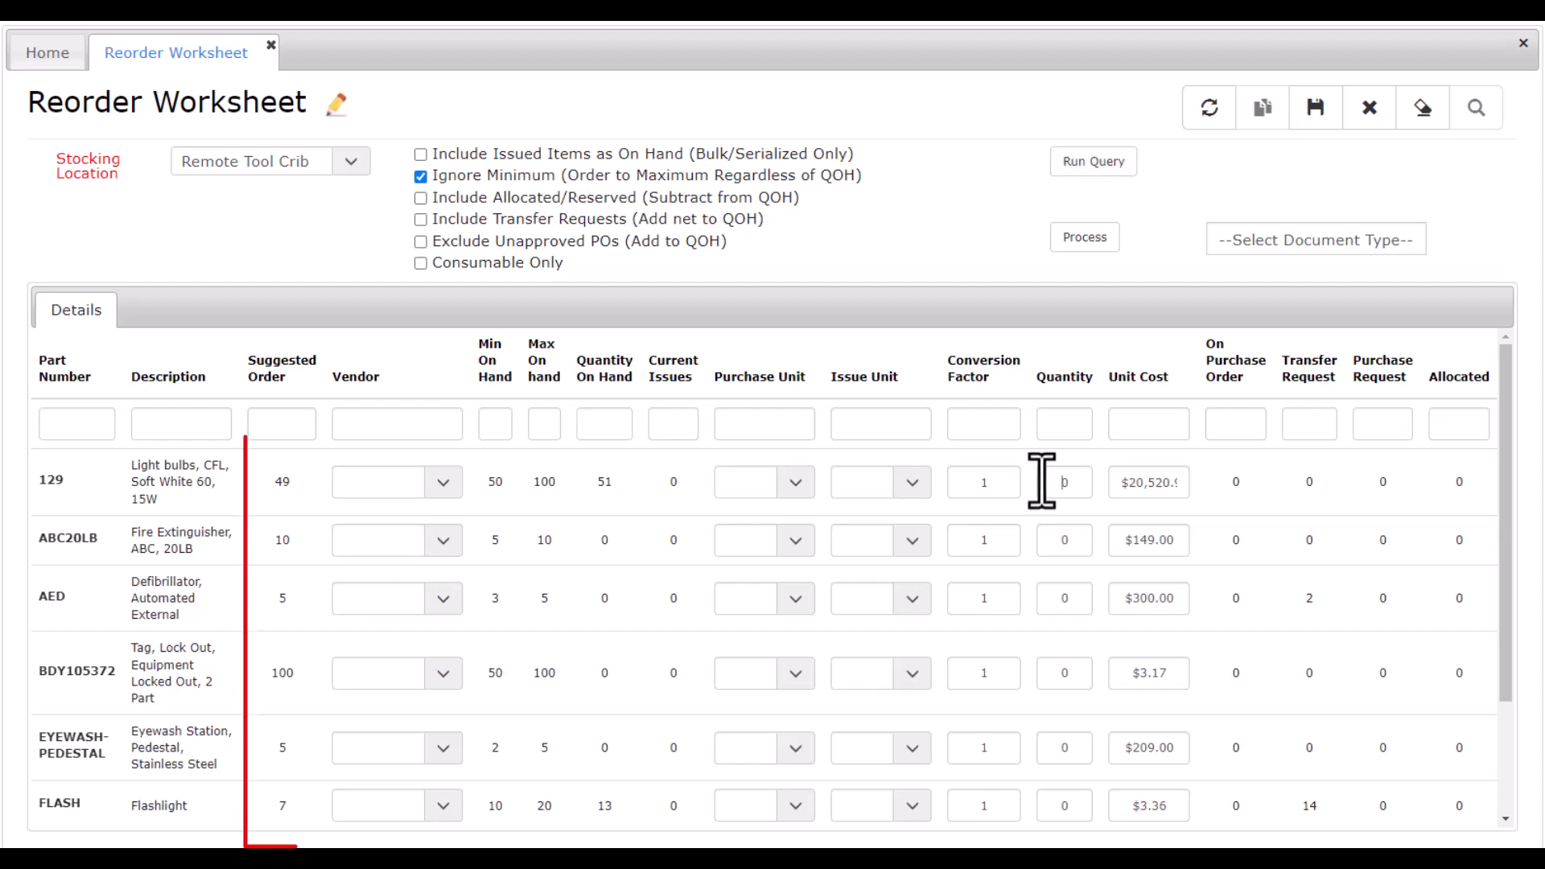
{"action": "type", "text": "49"}
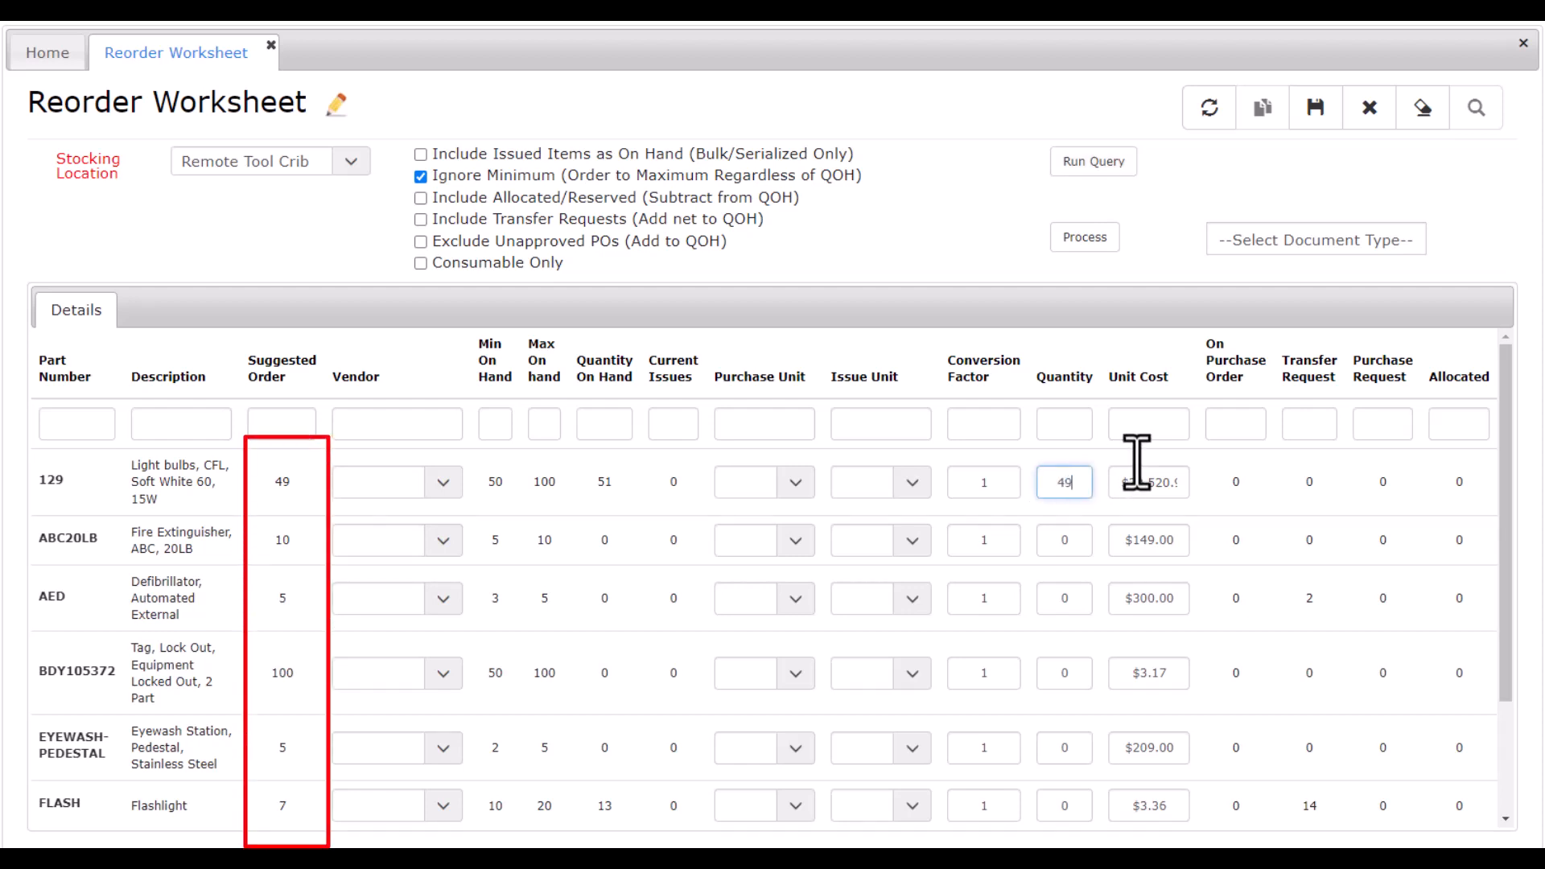
{"action": "key", "text": "Return"}
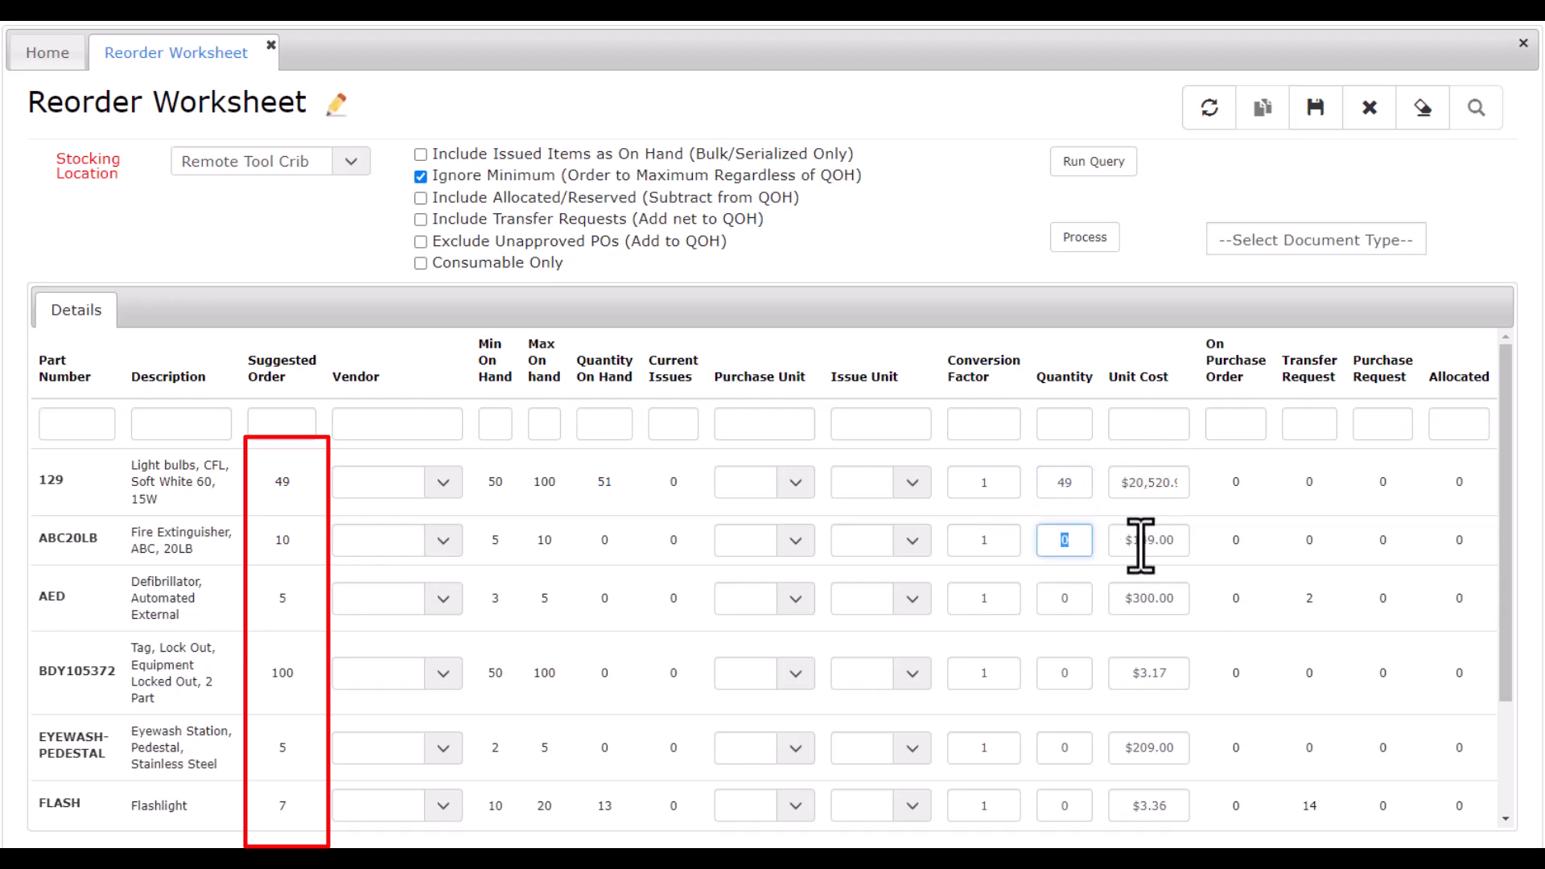
{"action": "type", "text": "10"}
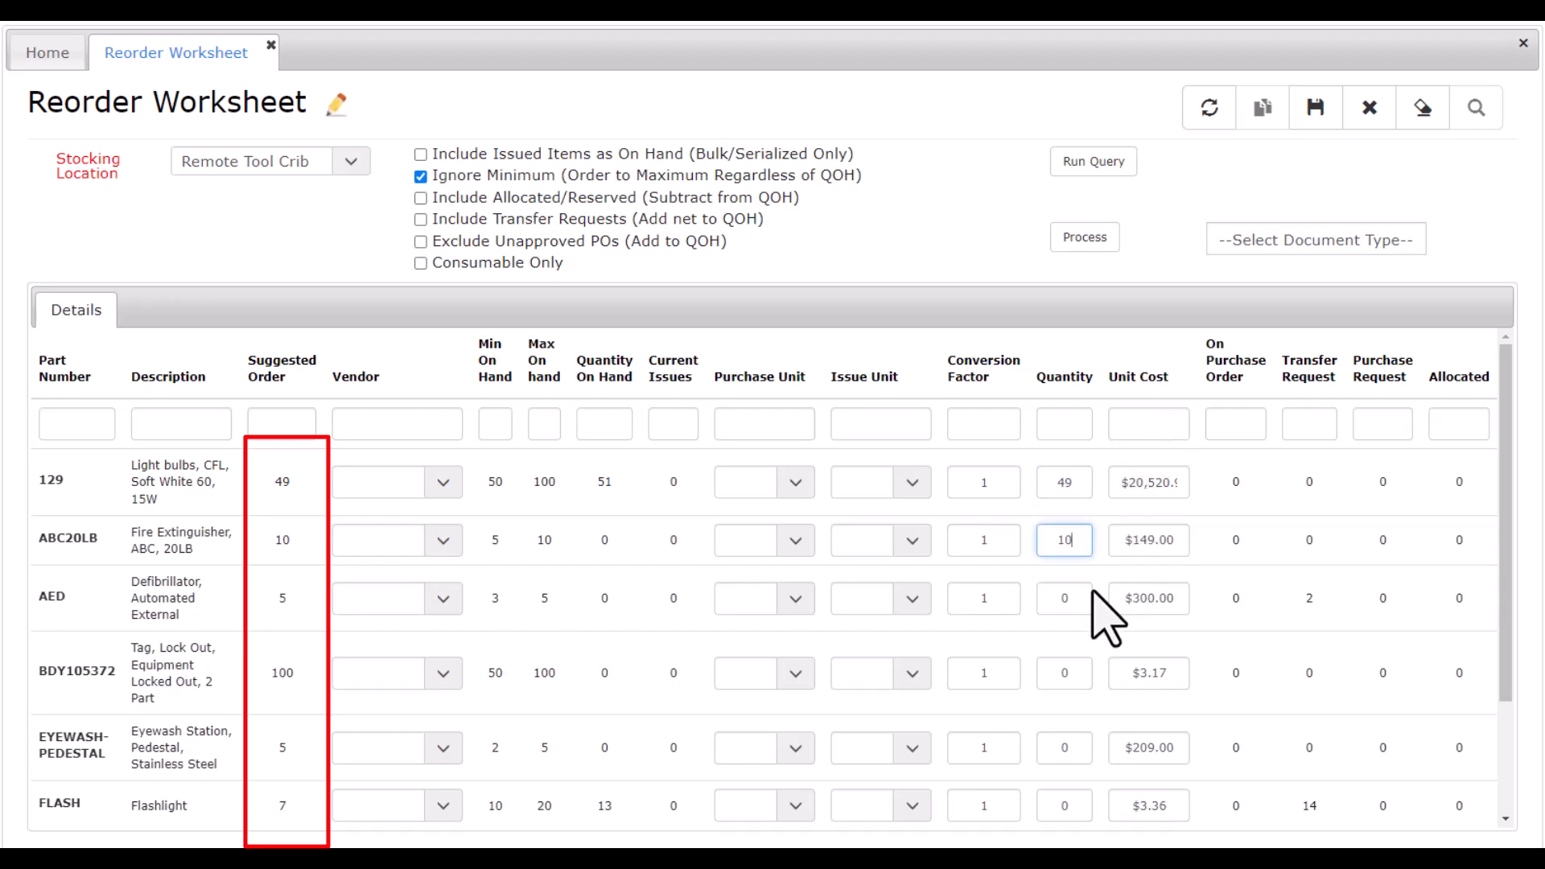
{"action": "key", "text": "Return"}
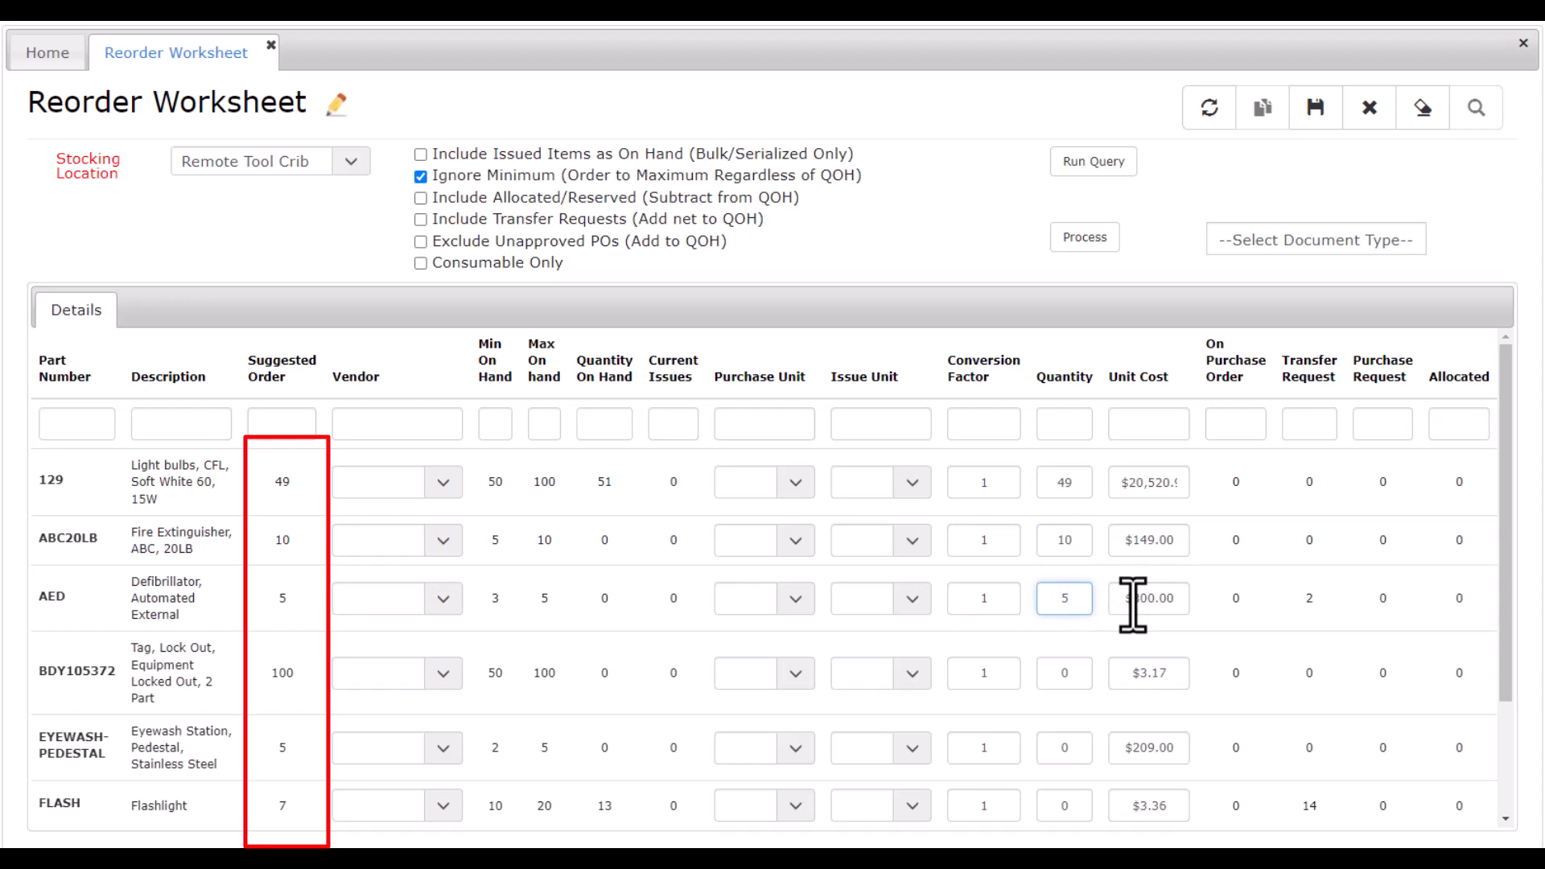
{"action": "key", "text": "Return"}
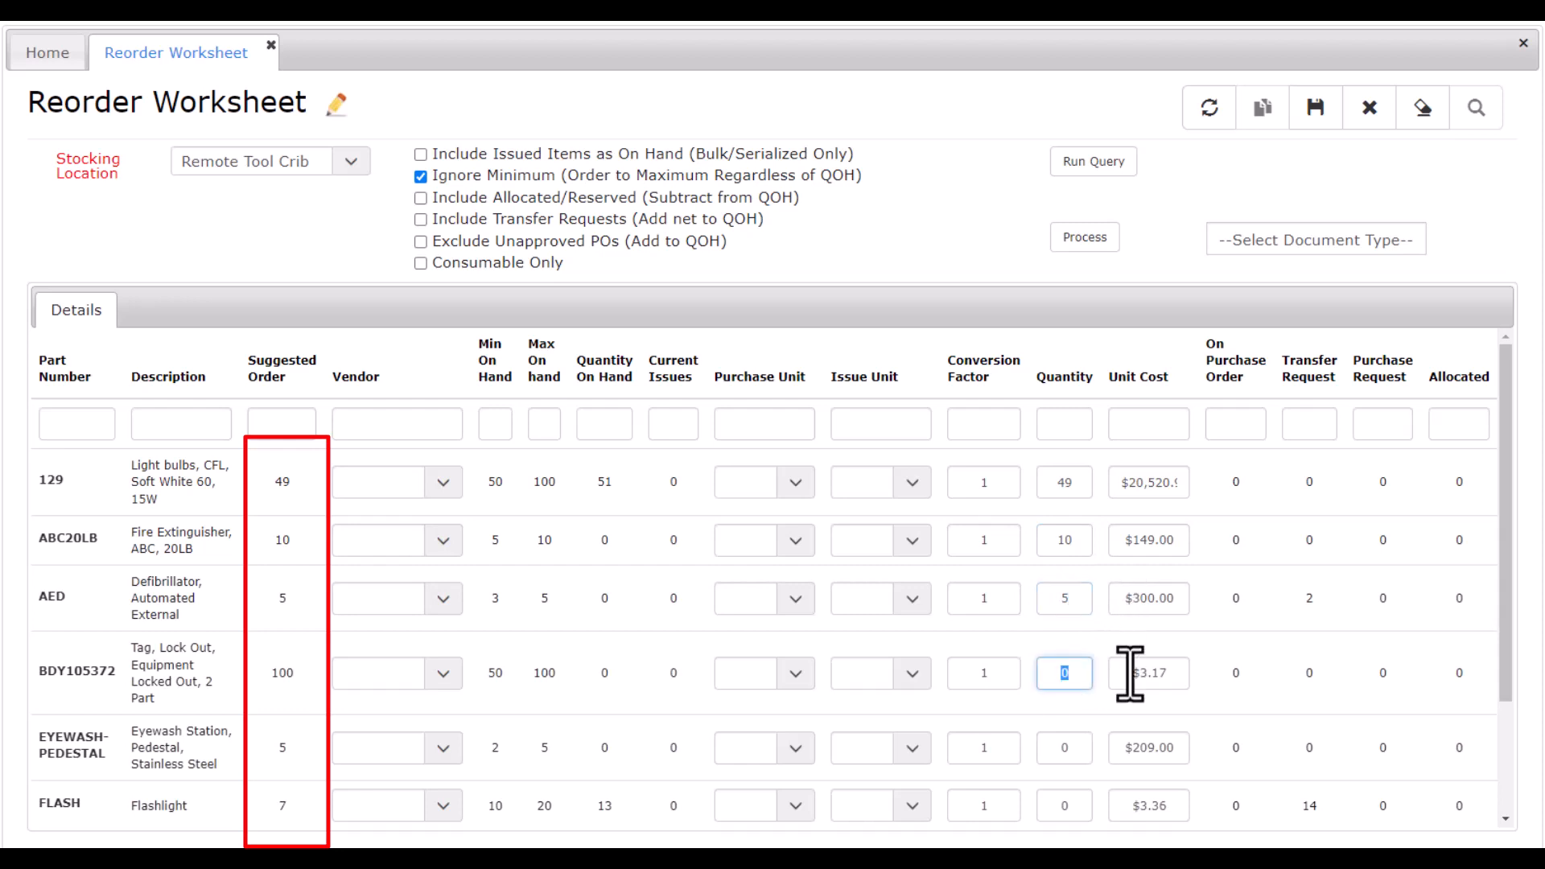
{"action": "type", "text": "100"}
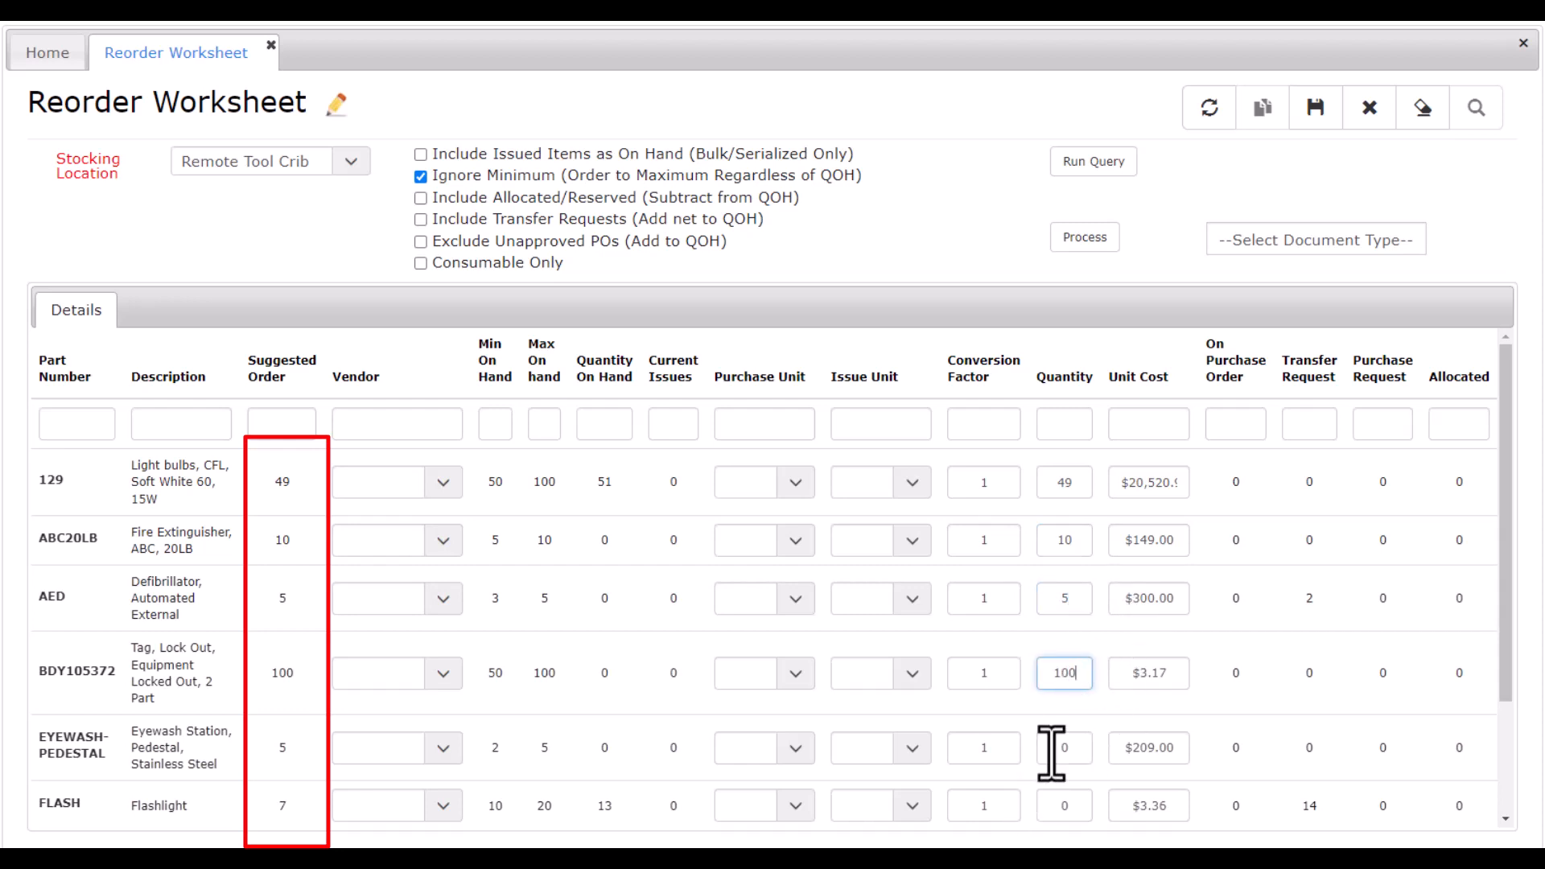
{"action": "key", "text": "Return"}
{"action": "type", "text": "5"}
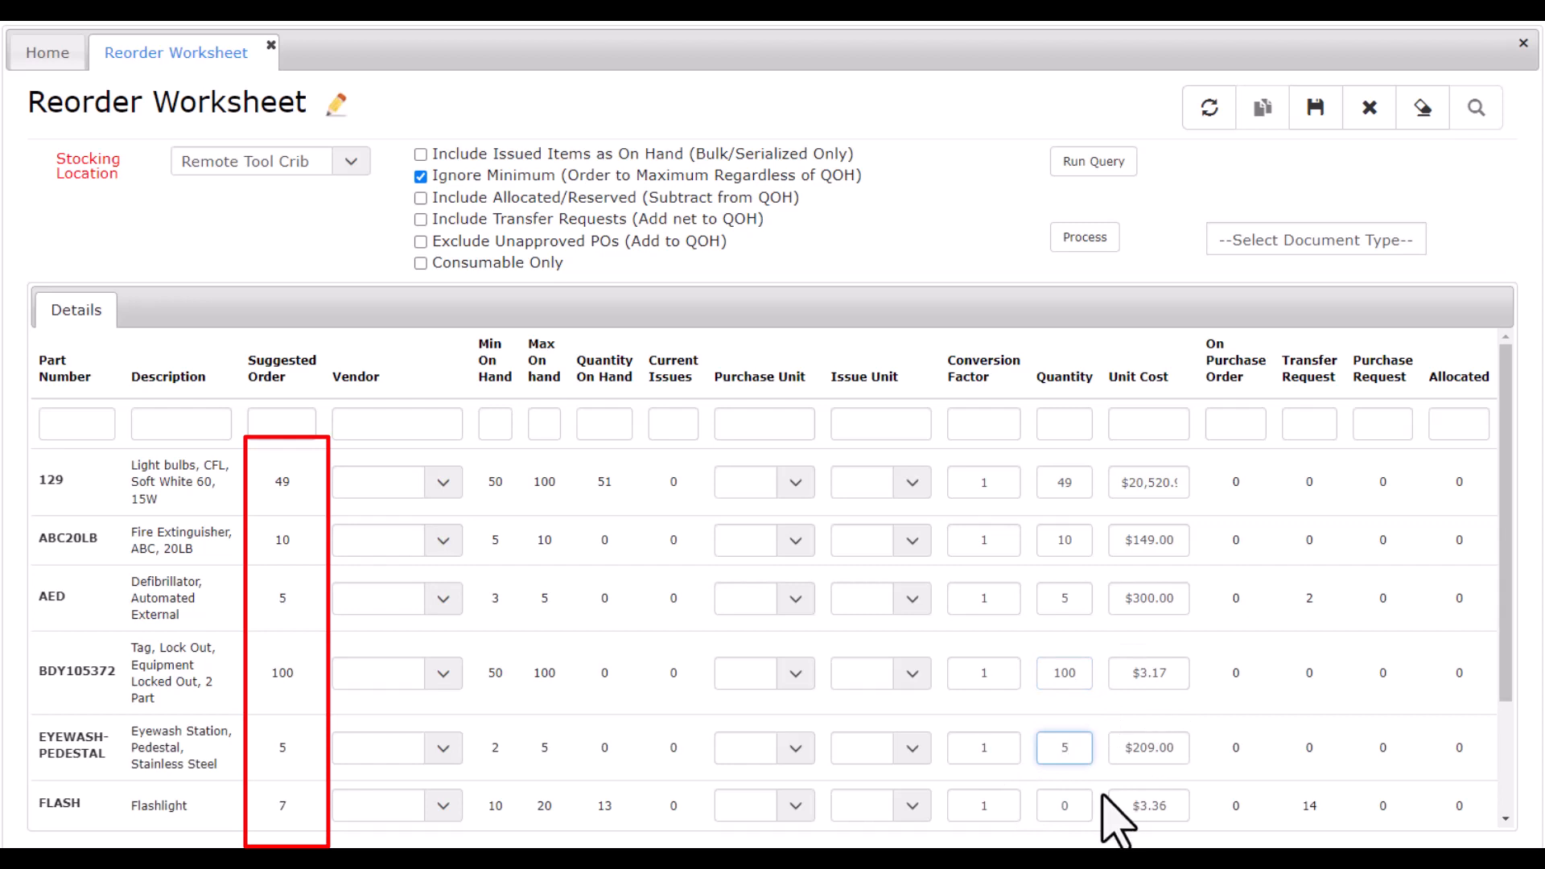
{"action": "key", "text": "Return"}
{"action": "type", "text": "7"}
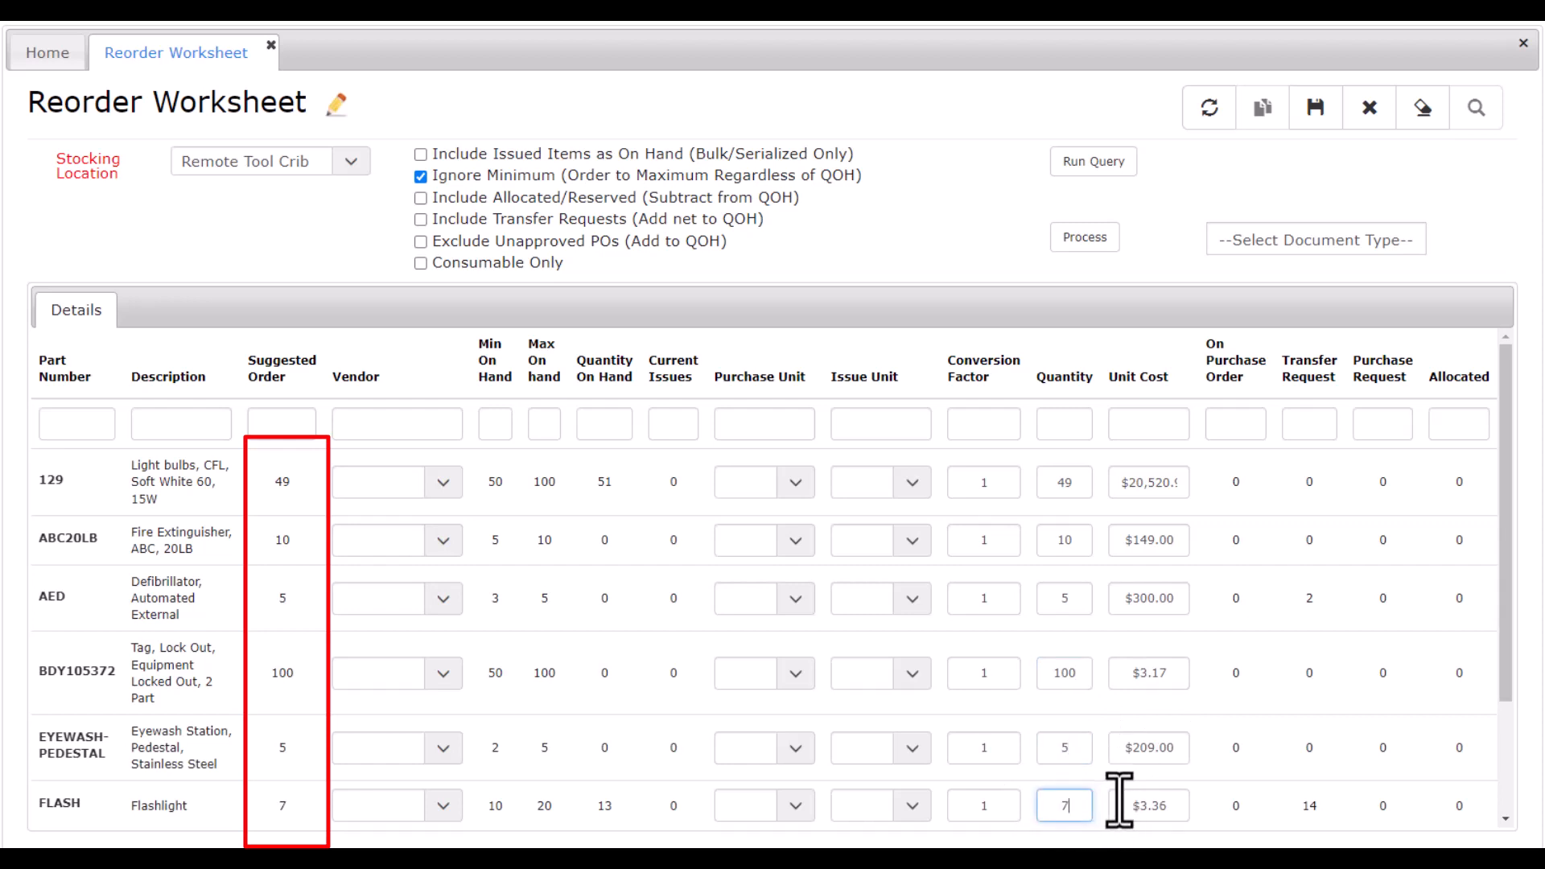
Process the worksheet as a Transfer Request with Main as the From Location.
{"action": "left_click", "coordinate": [1313, 244]}
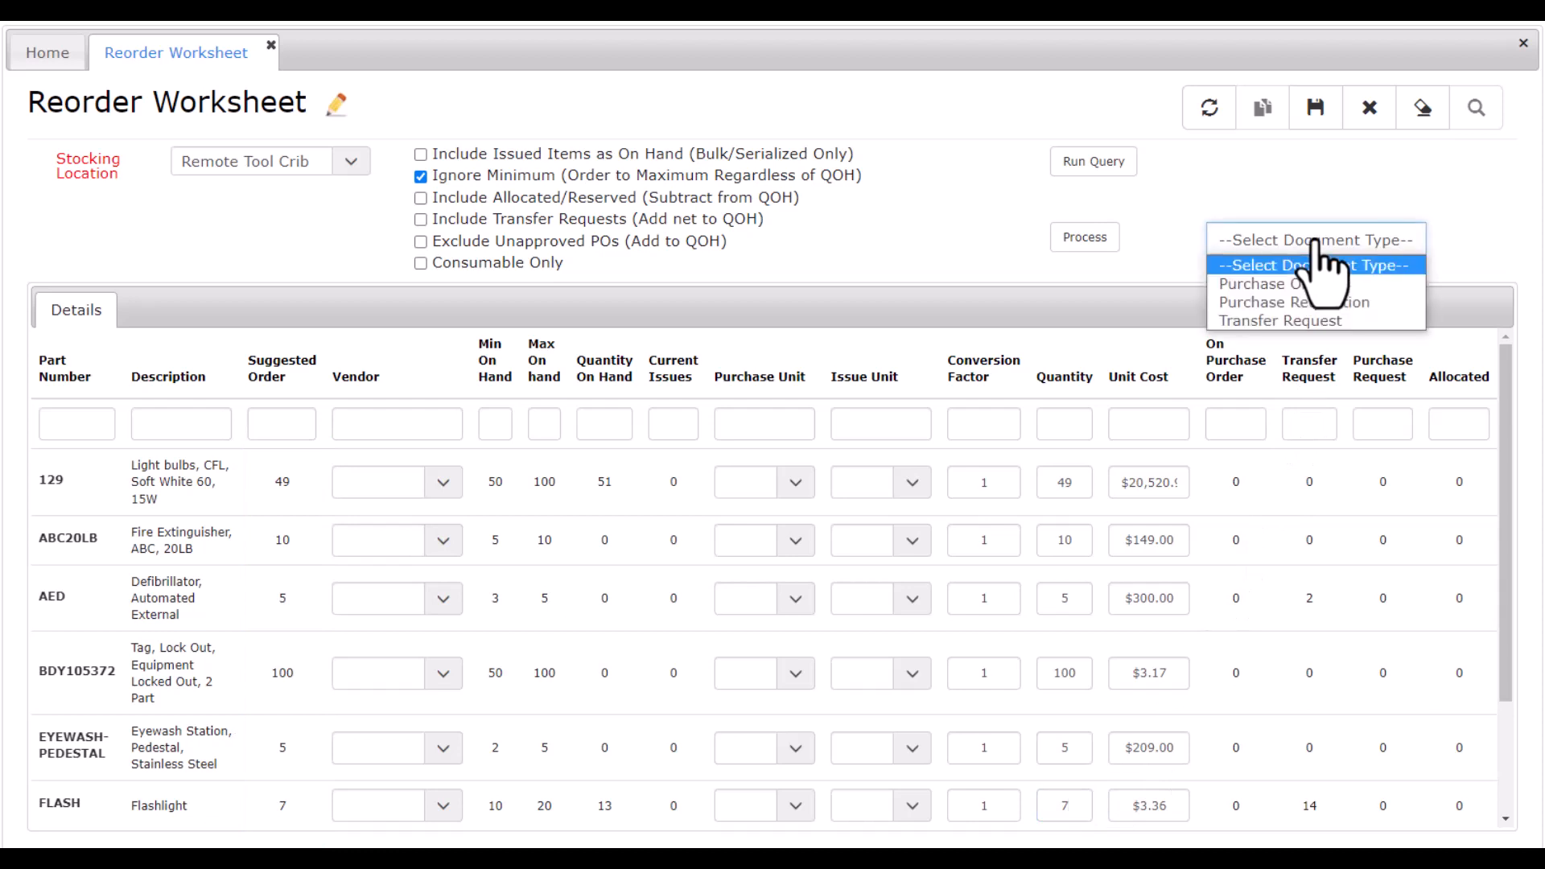
{"action": "left_click", "coordinate": [1320, 320]}
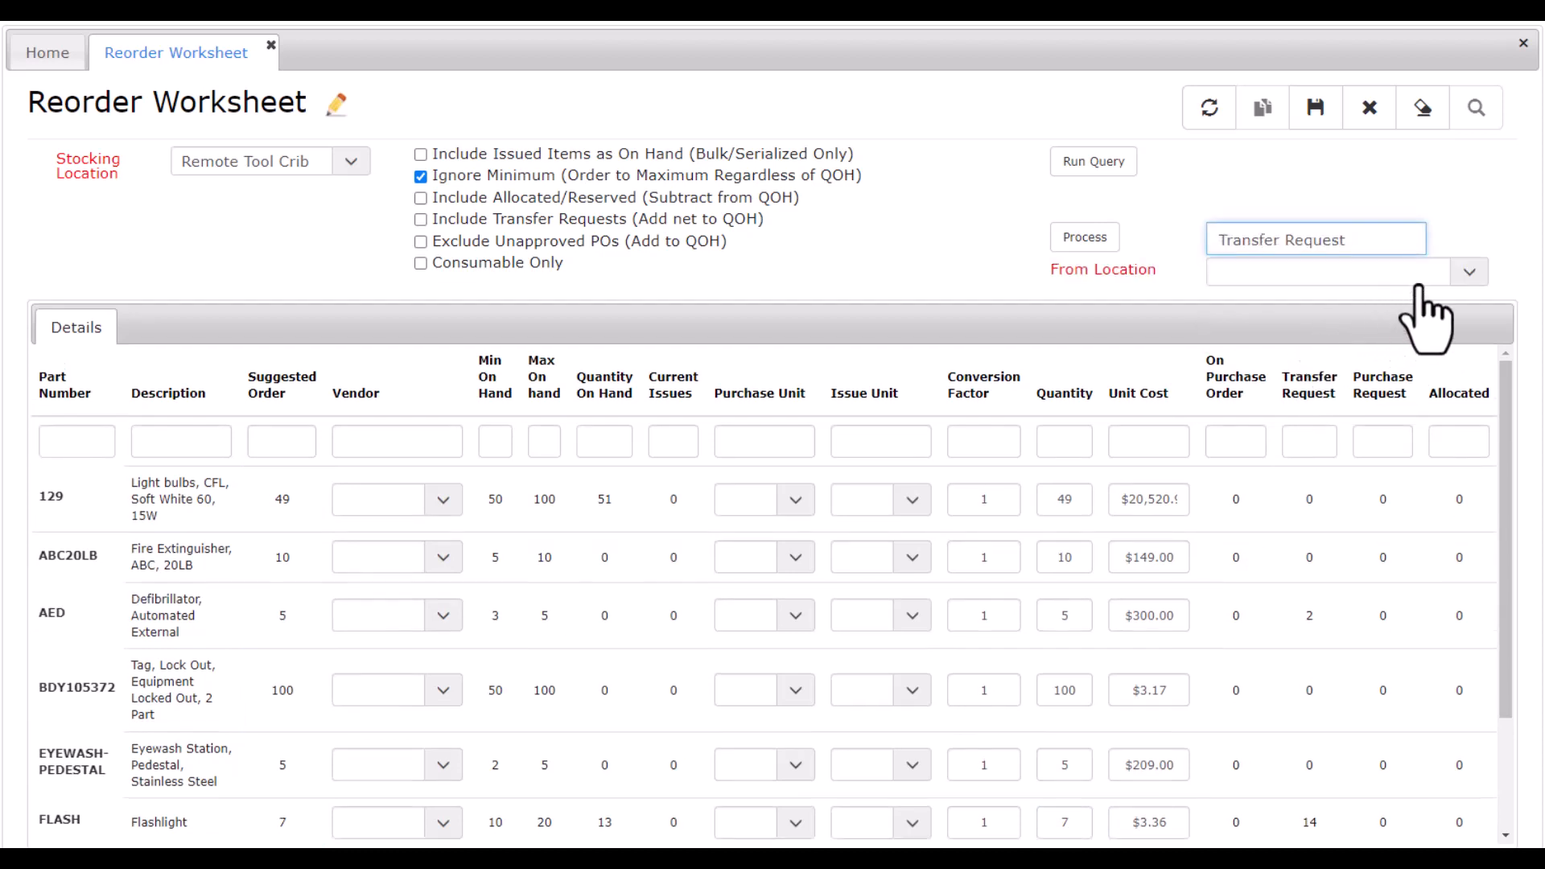
{"action": "left_click", "coordinate": [1460, 272]}
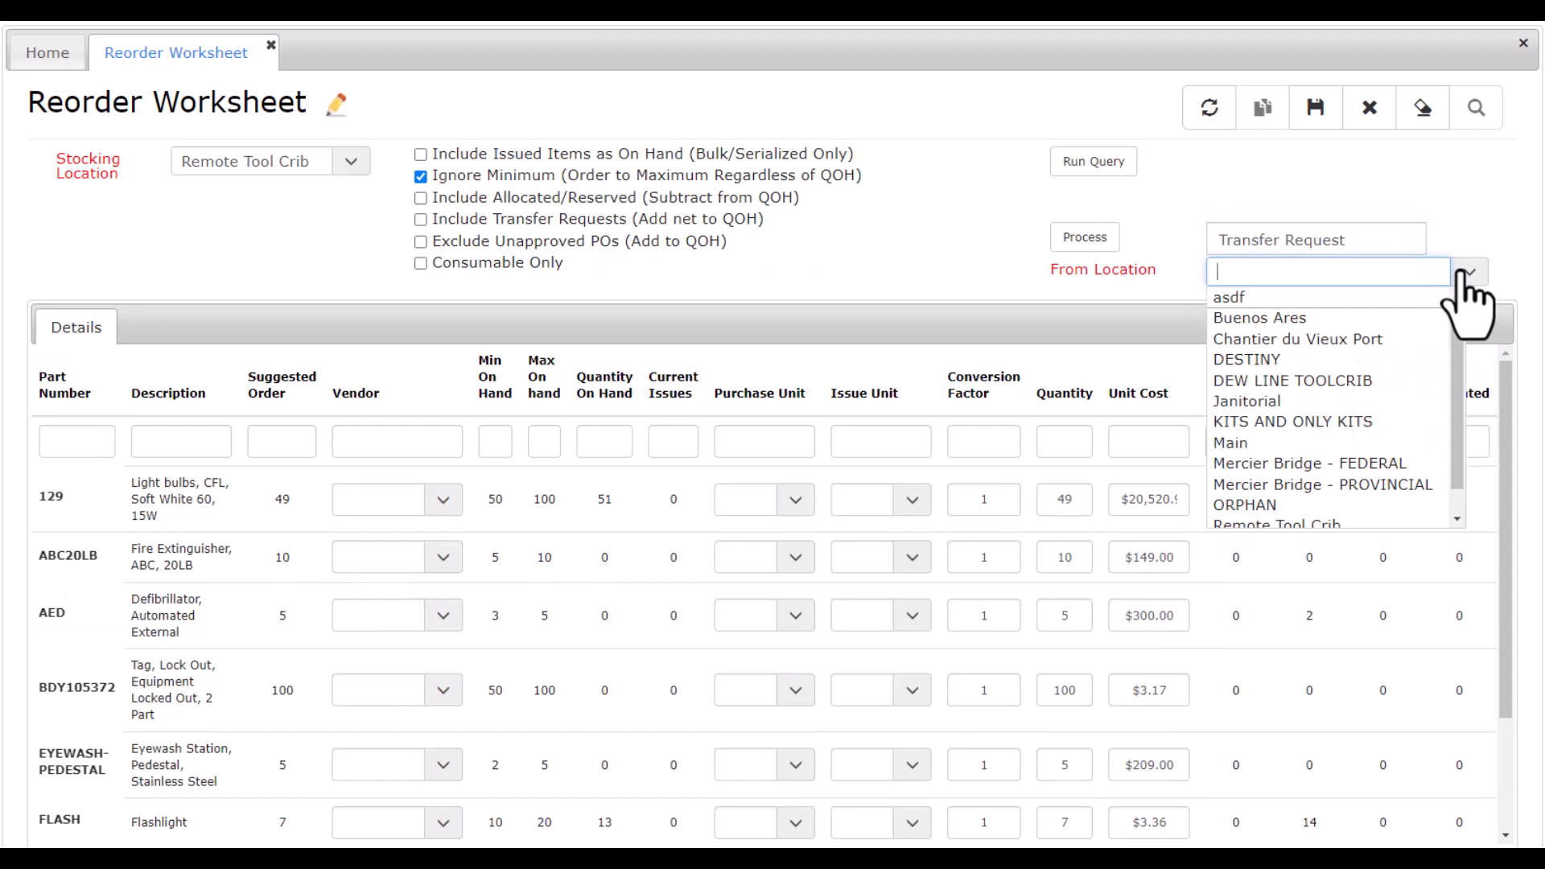
{"action": "type", "text": "ma"}
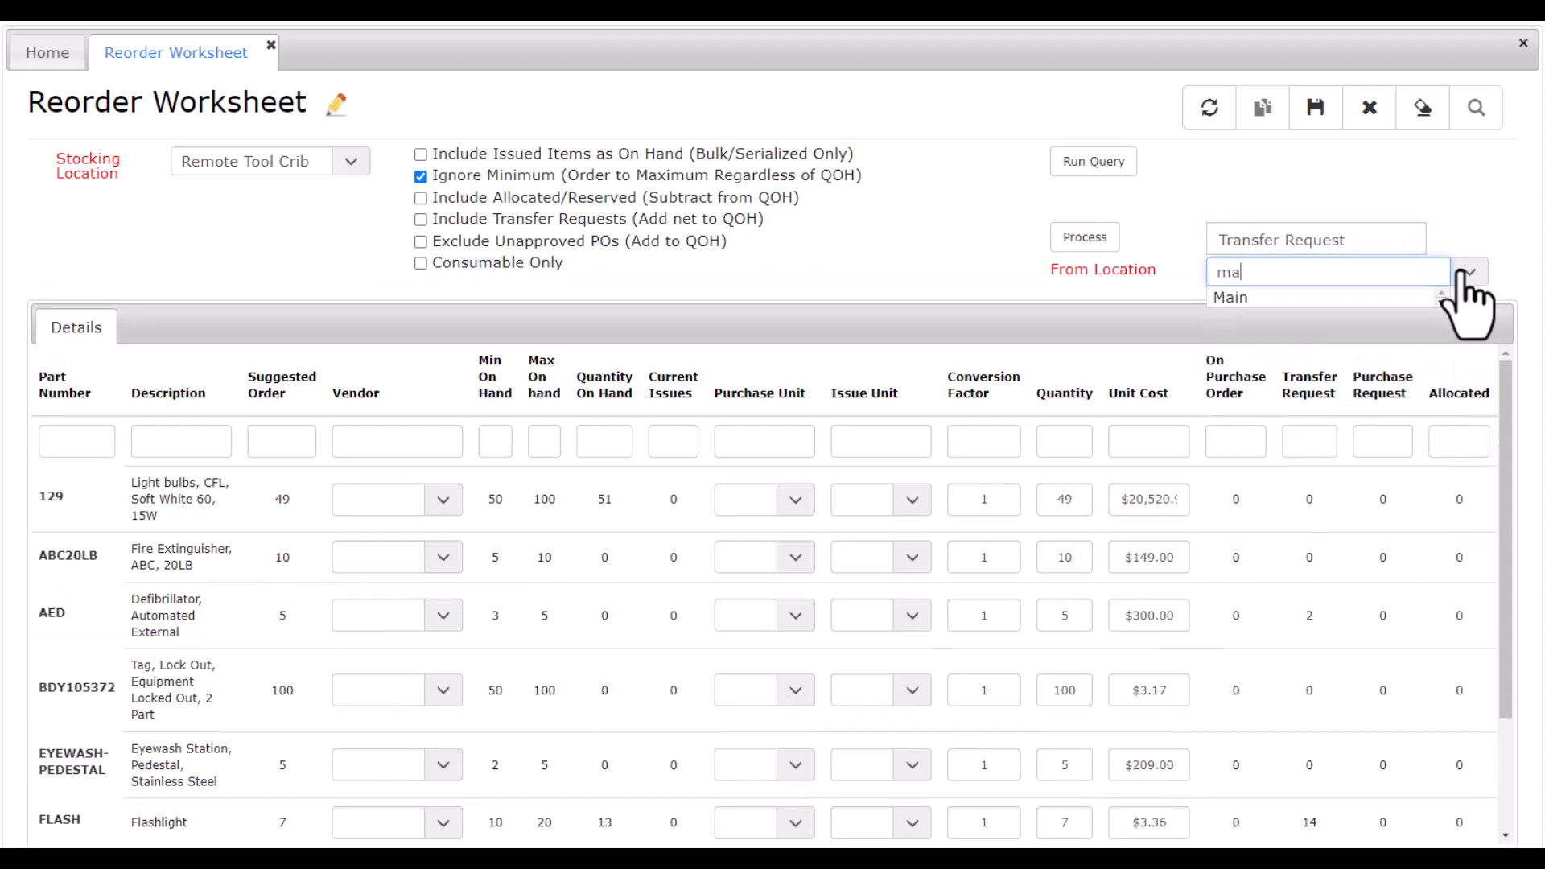
{"action": "left_click", "coordinate": [1352, 300]}
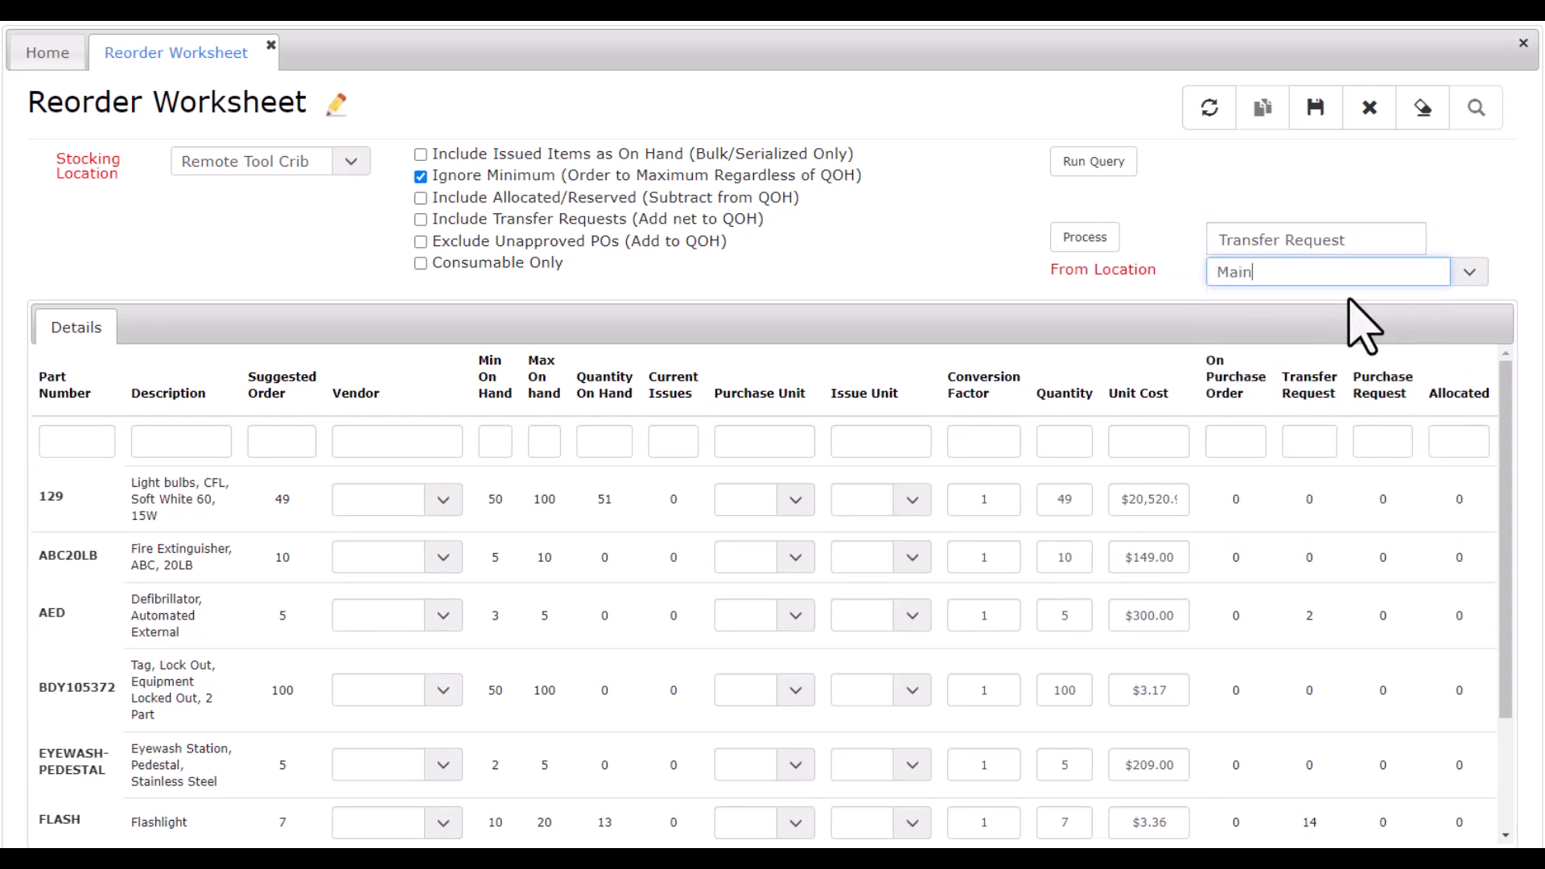
{"action": "left_click", "coordinate": [1109, 248]}
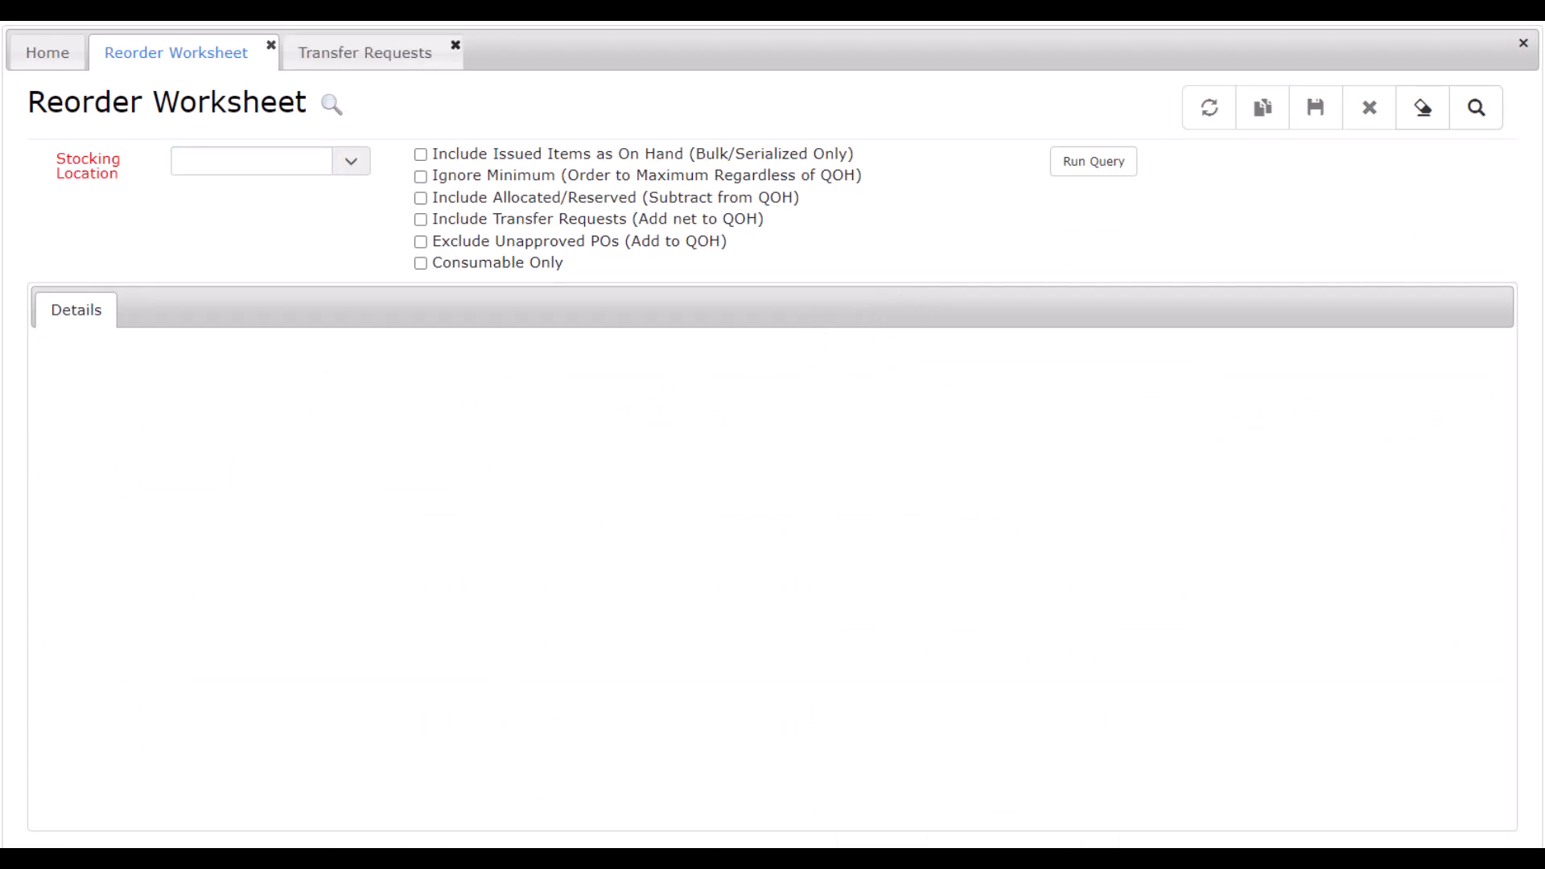
Look up the newly created transfer request by its request number and view its detail lines.
{"action": "left_click", "coordinate": [366, 53]}
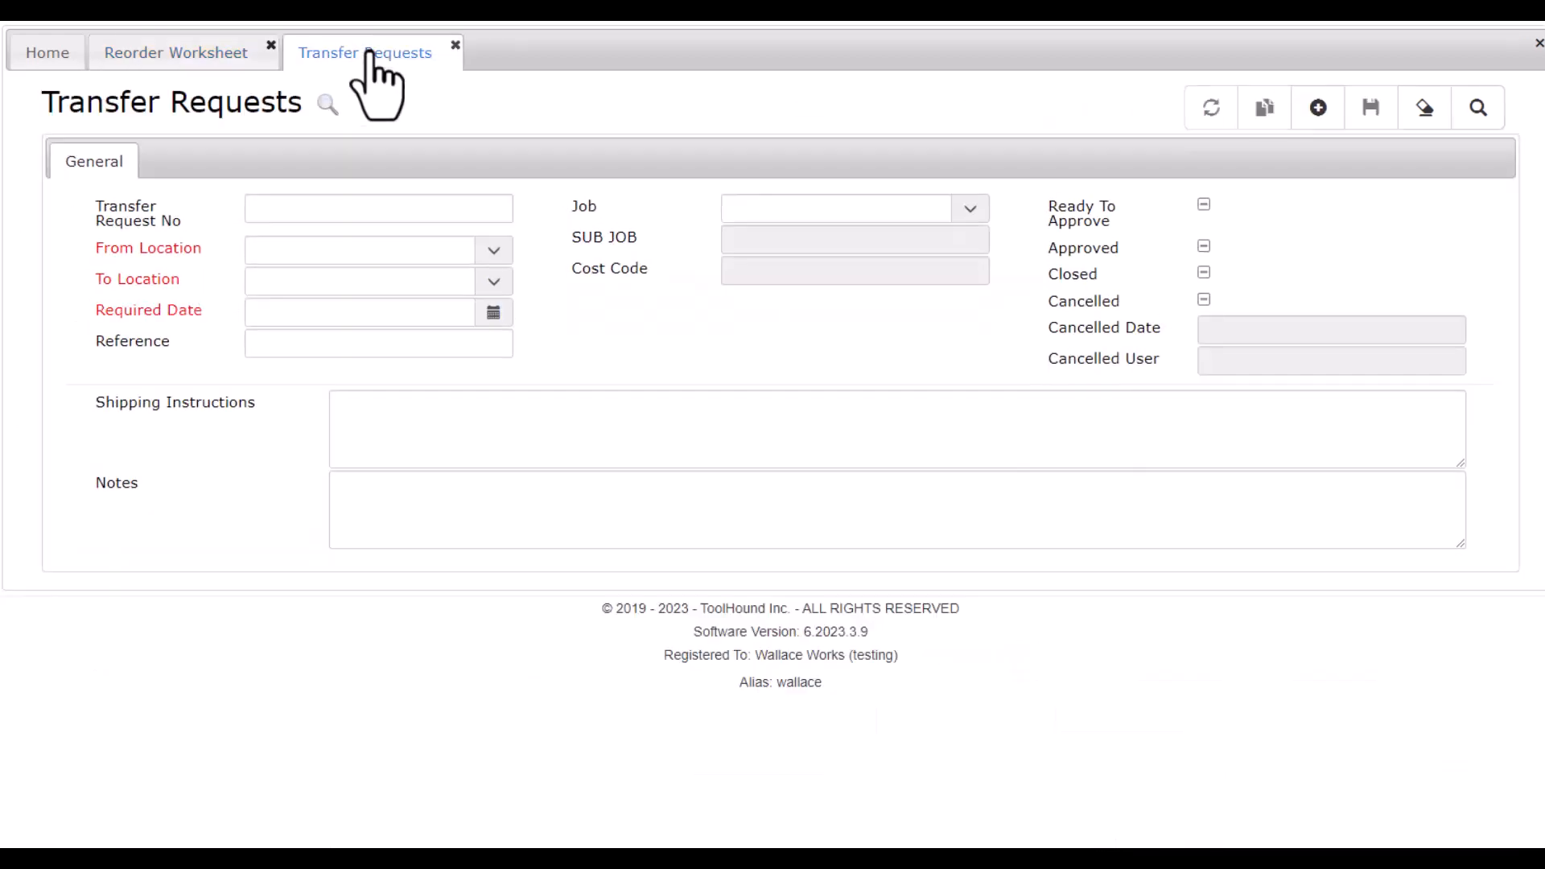
{"action": "left_click", "coordinate": [320, 209]}
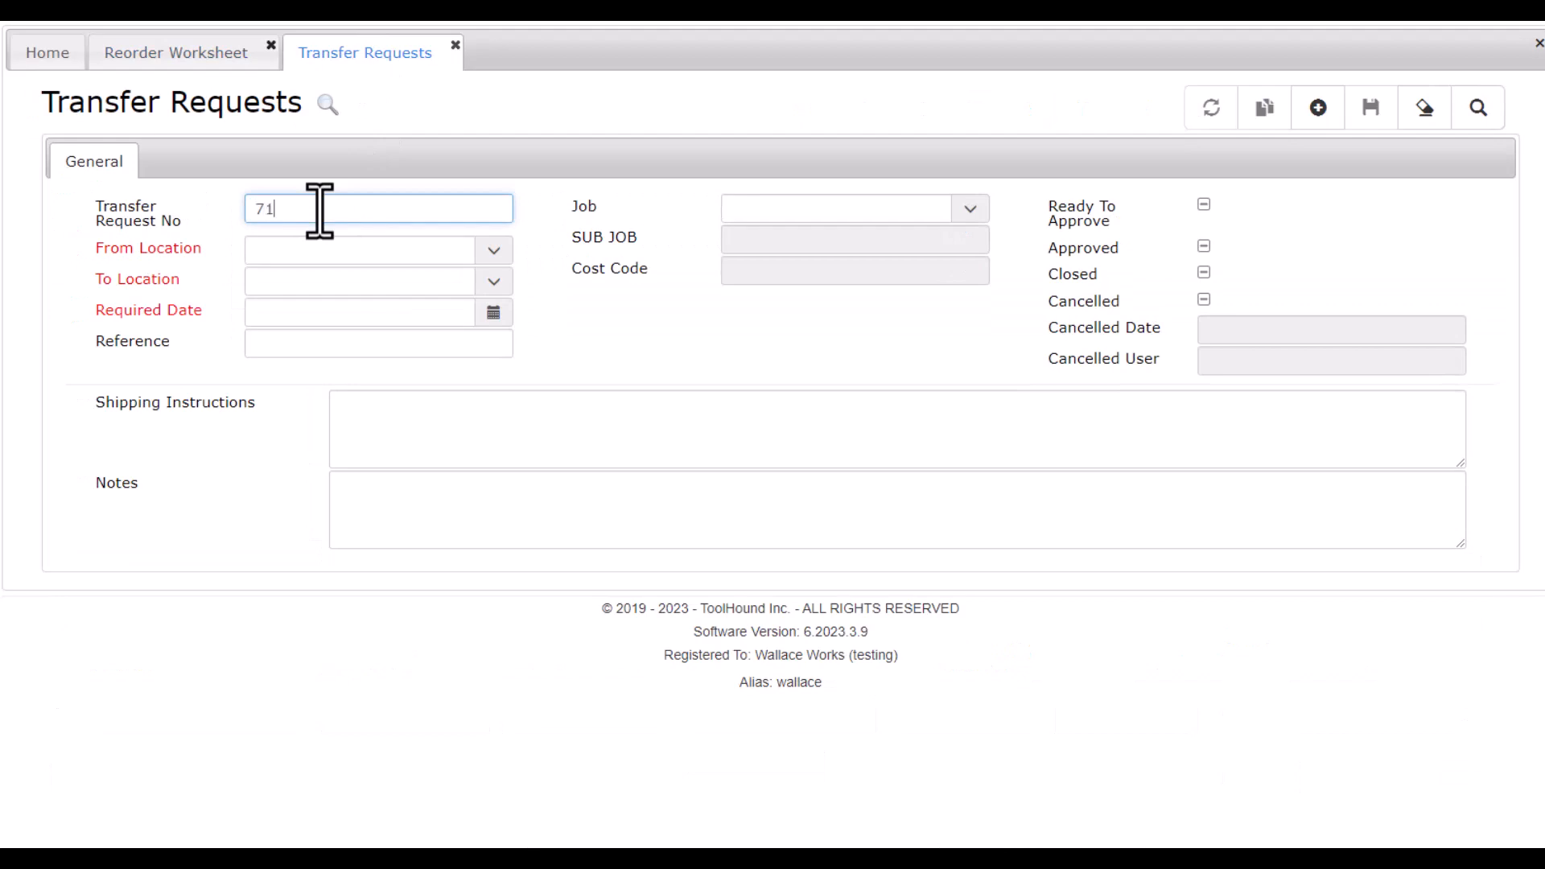
{"action": "type", "text": "71"}
{"action": "key", "text": "Return"}
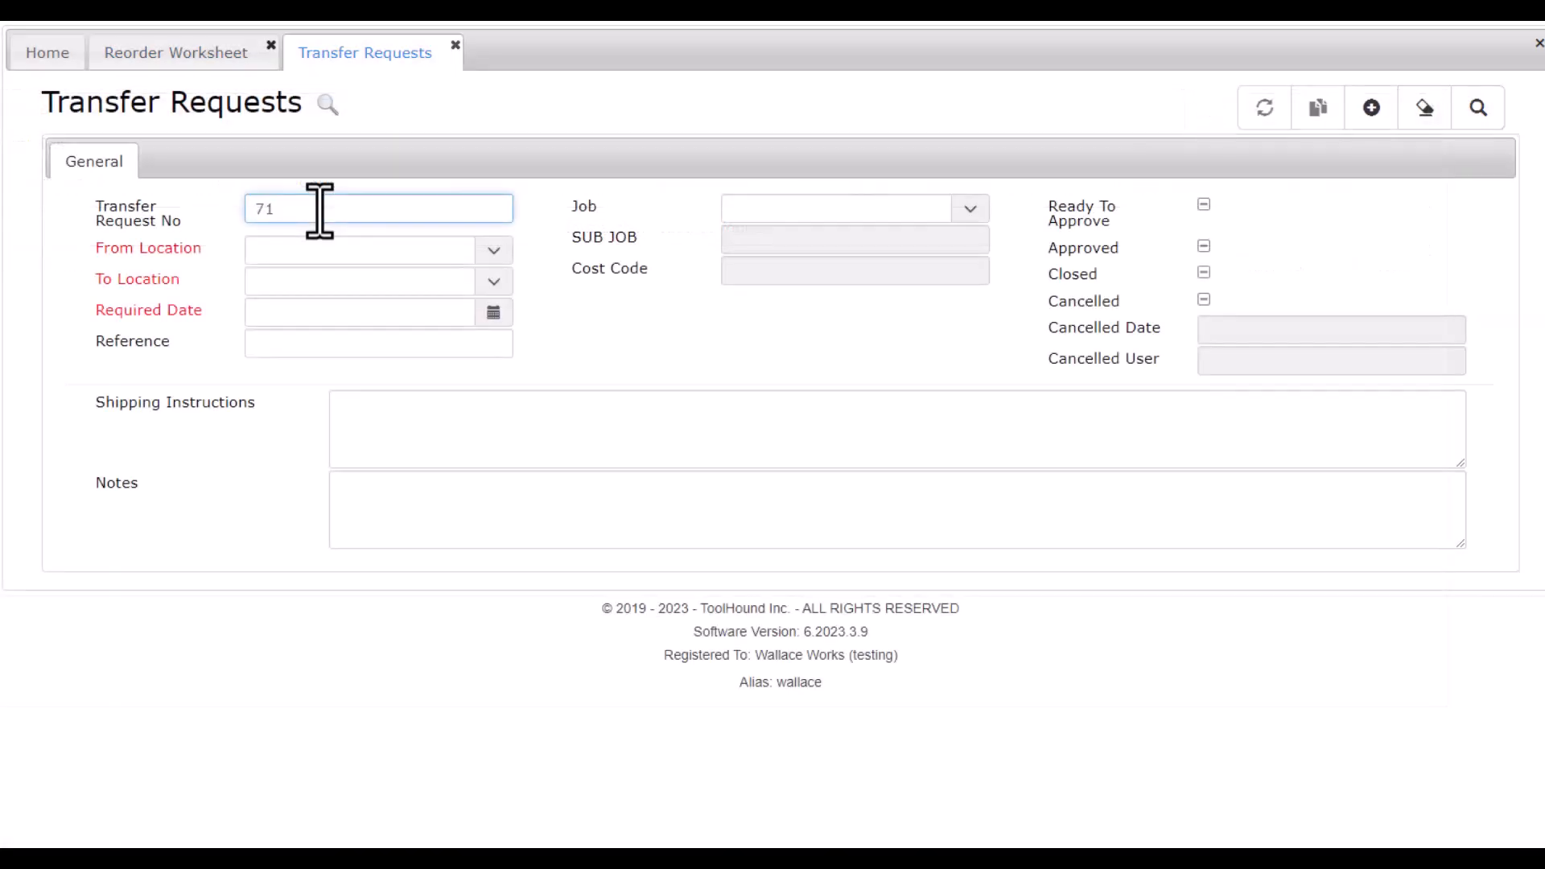
{"action": "left_click", "coordinate": [183, 160]}
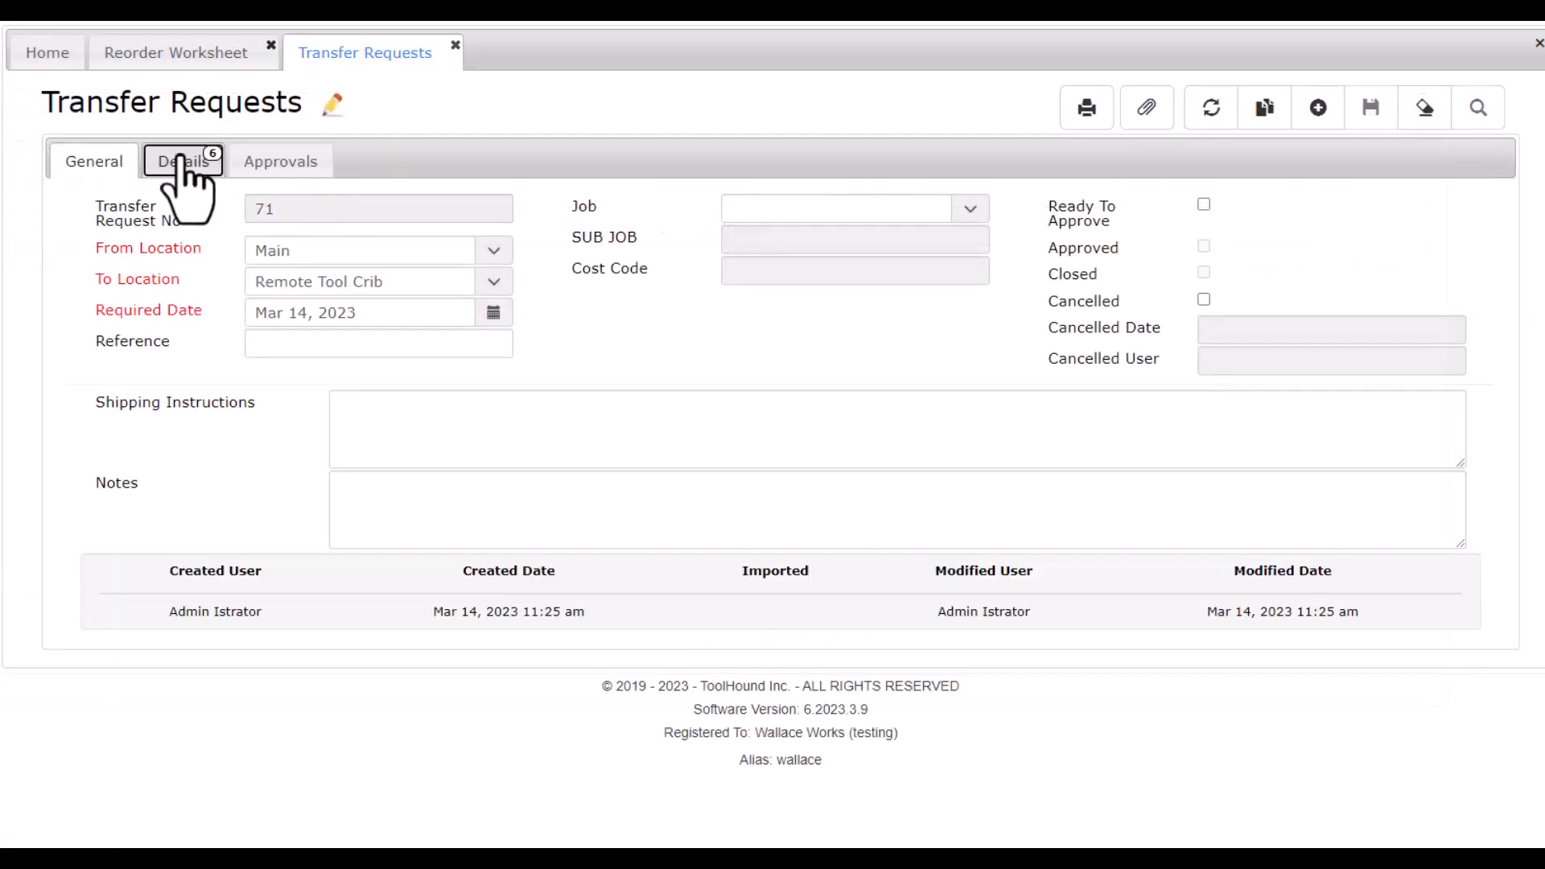